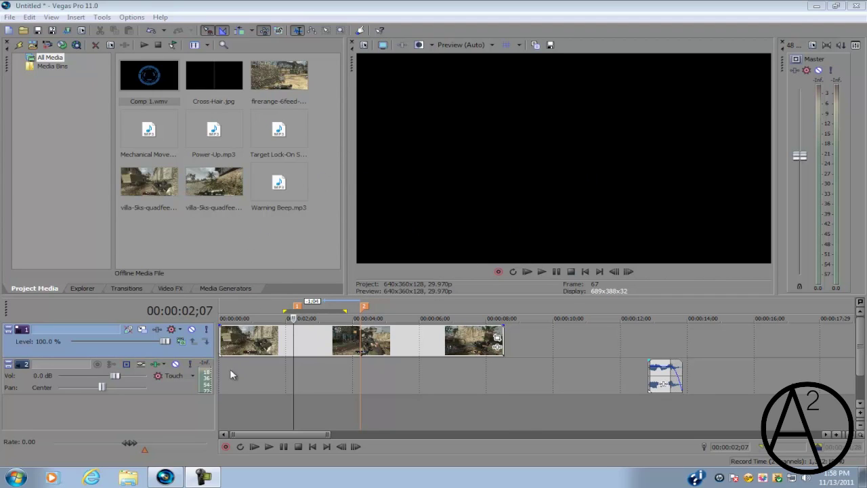
Preview the gameplay frame at 00:00:01;28
left_click(283, 366)
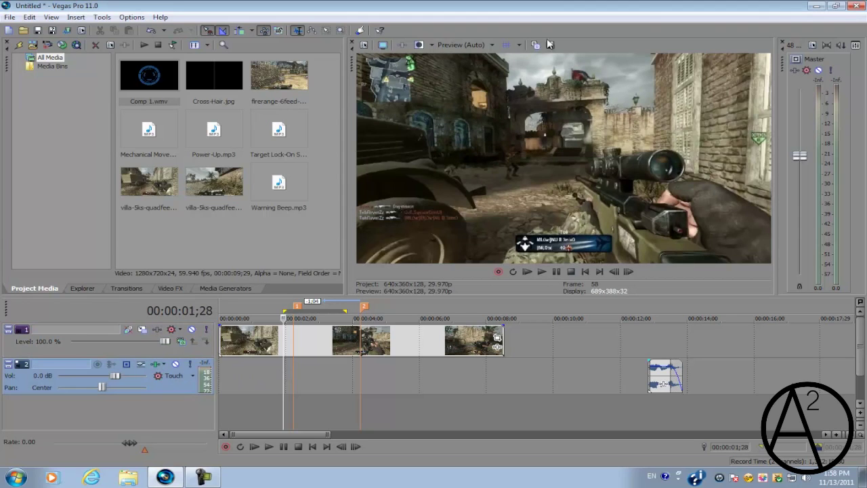
scroll(437, 347, "up", 3)
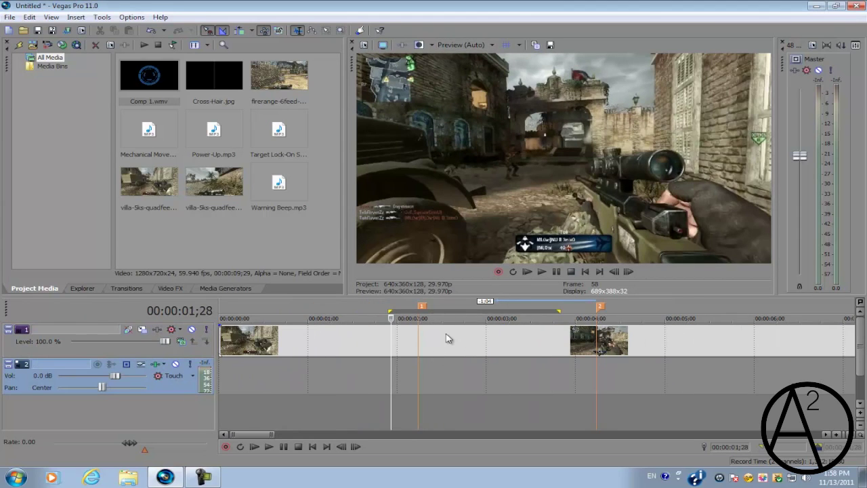
left_click(383, 338)
left_click(356, 334)
left_click(378, 334)
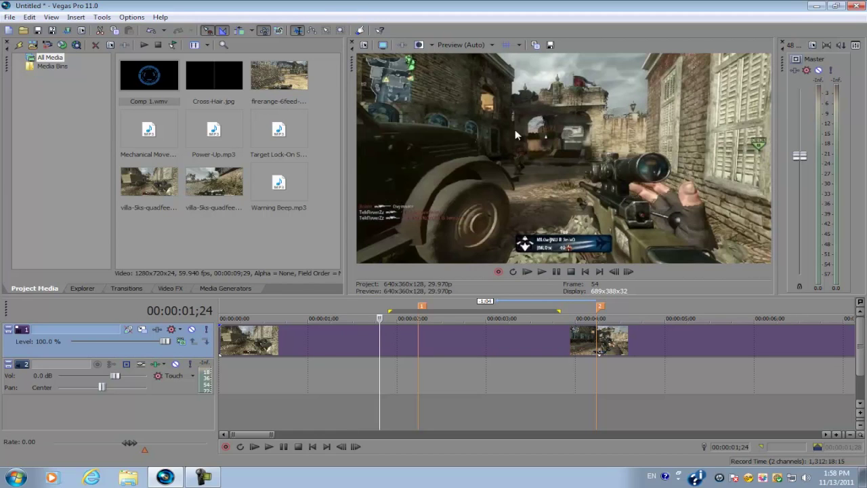
left_click(385, 333)
left_click(390, 334)
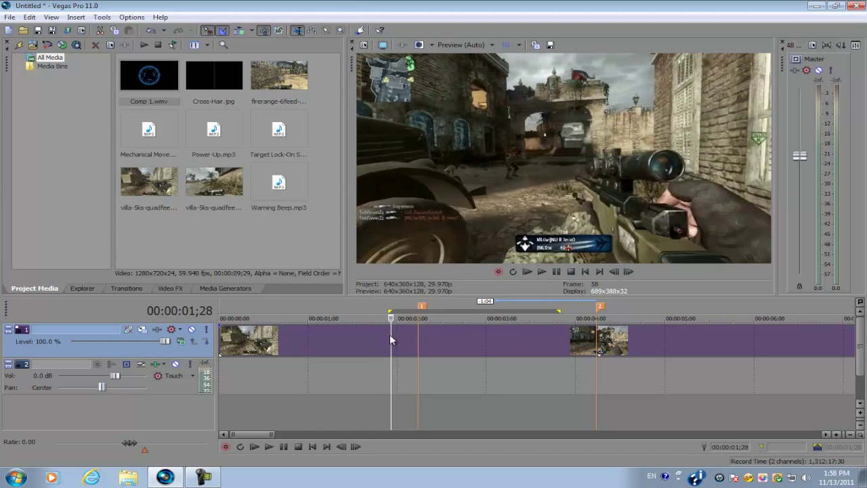
left_click(409, 335)
left_click(480, 335)
left_click(519, 334)
left_click(551, 330)
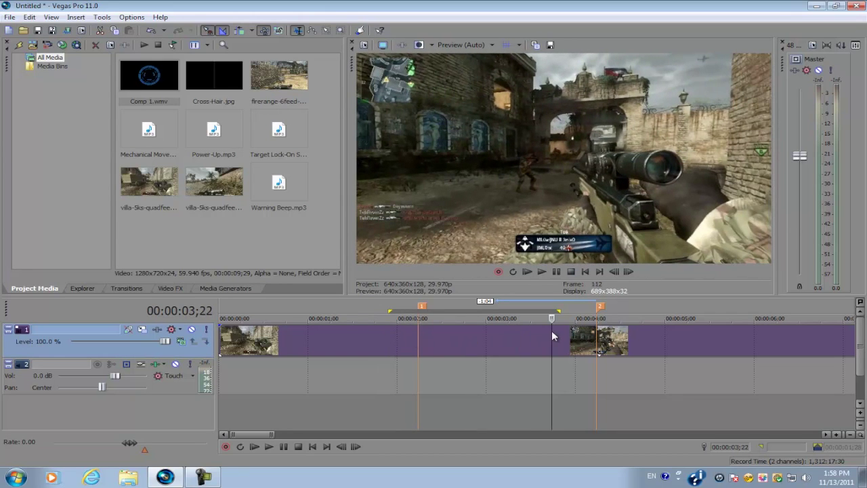
left_click(557, 329)
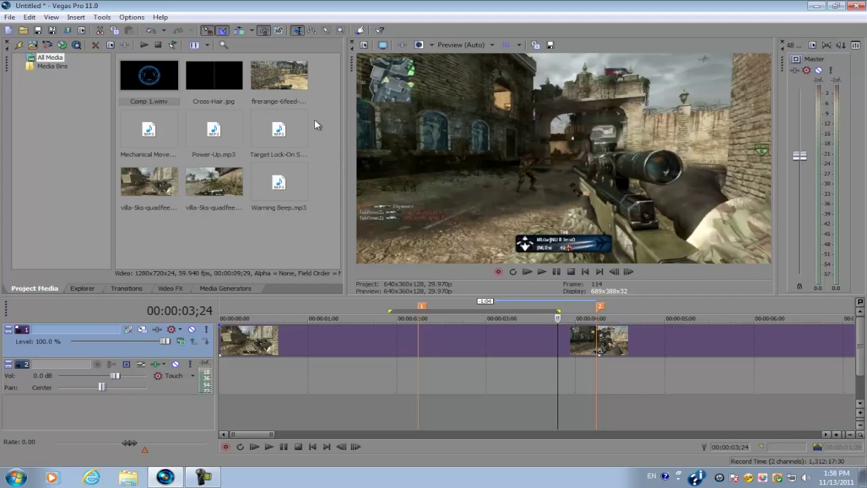
left_click(309, 82)
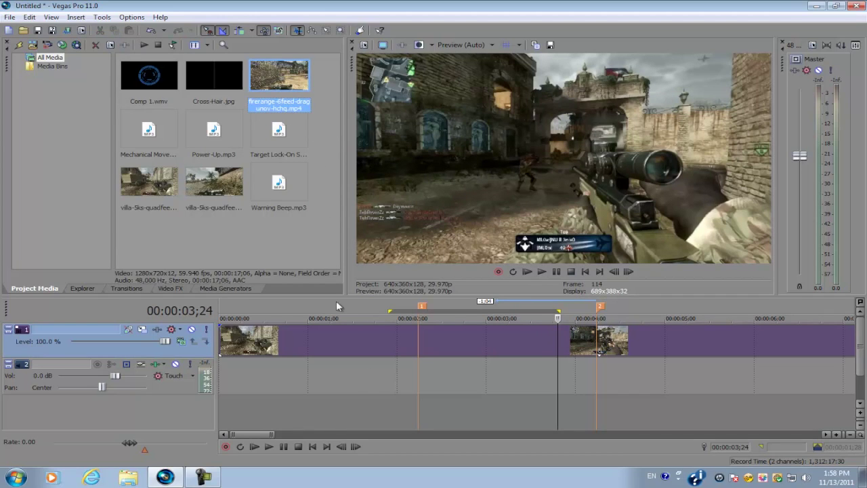
left_click(387, 334)
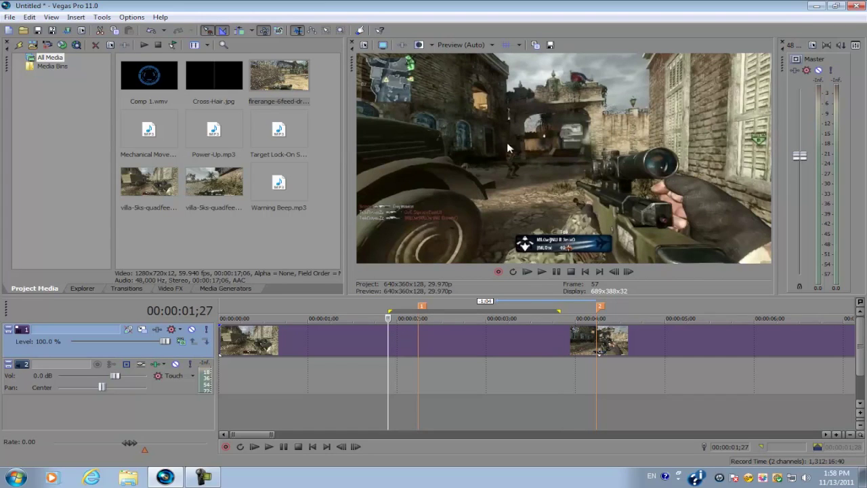
left_click(401, 340)
left_click(424, 339)
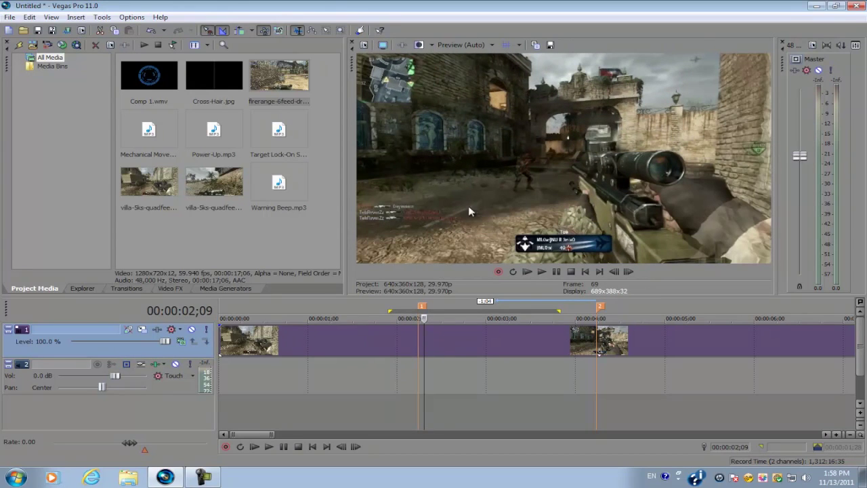
left_click(540, 339)
left_click(554, 337)
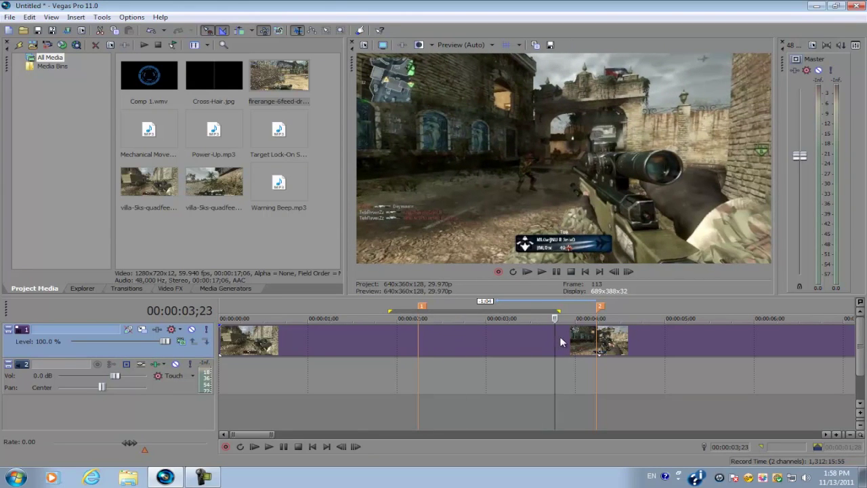
left_click(562, 335)
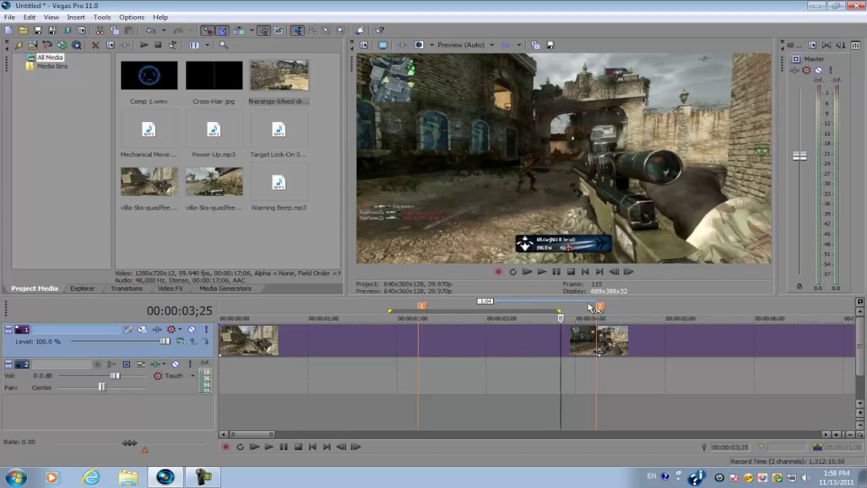
left_click(577, 336)
left_click(587, 337)
left_click(608, 337)
left_click(632, 336)
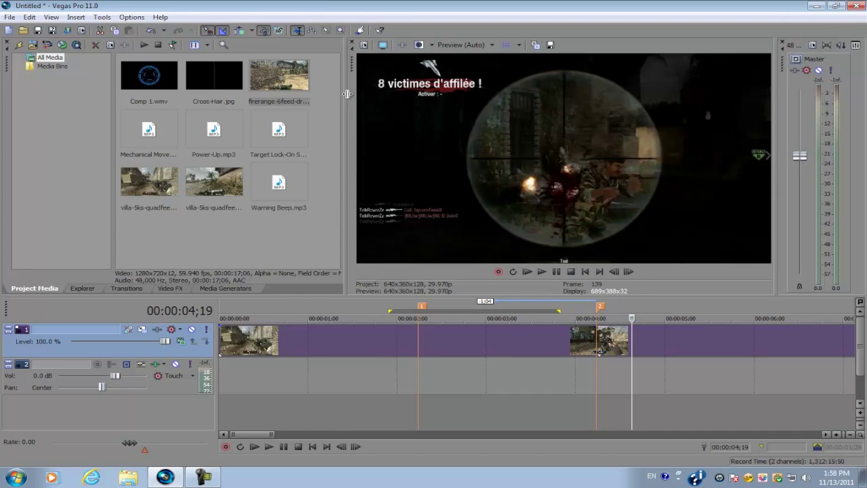
left_click(419, 332)
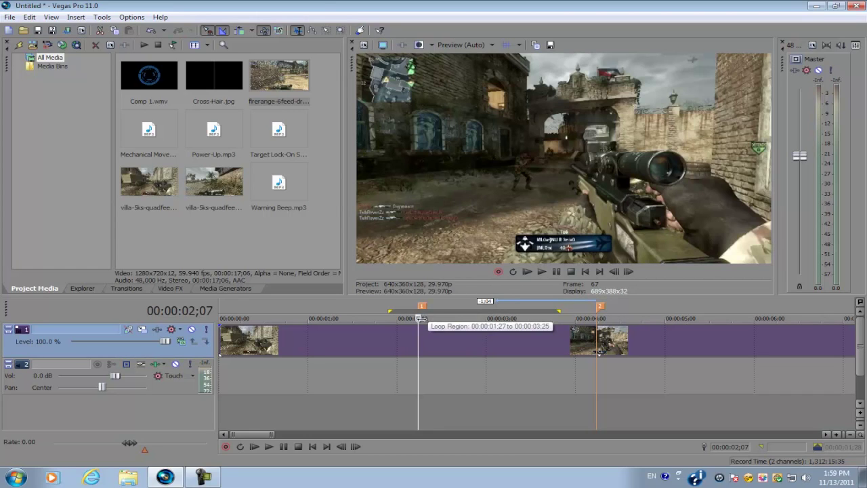
left_click(407, 342)
left_click(313, 341)
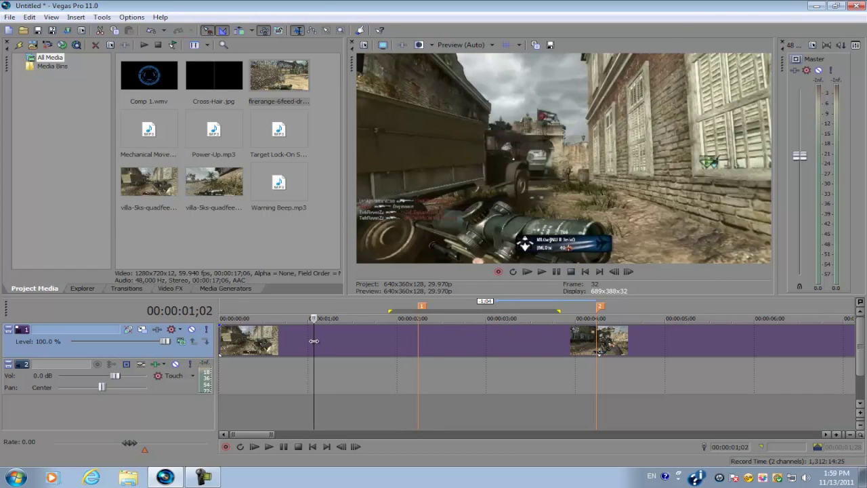
key("m")
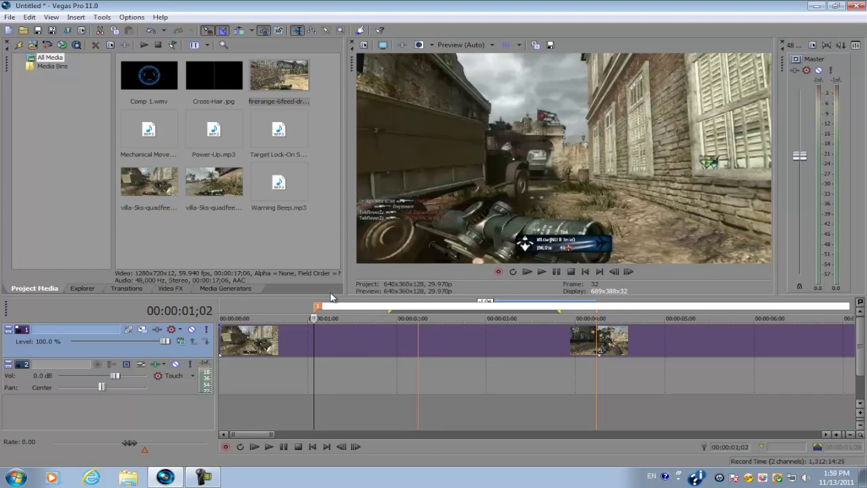
right_click(319, 308)
left_click(341, 338)
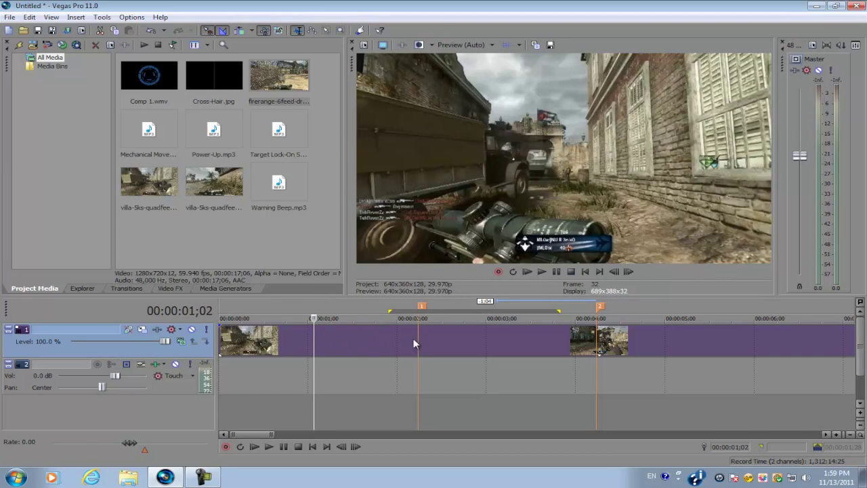
left_click(419, 338)
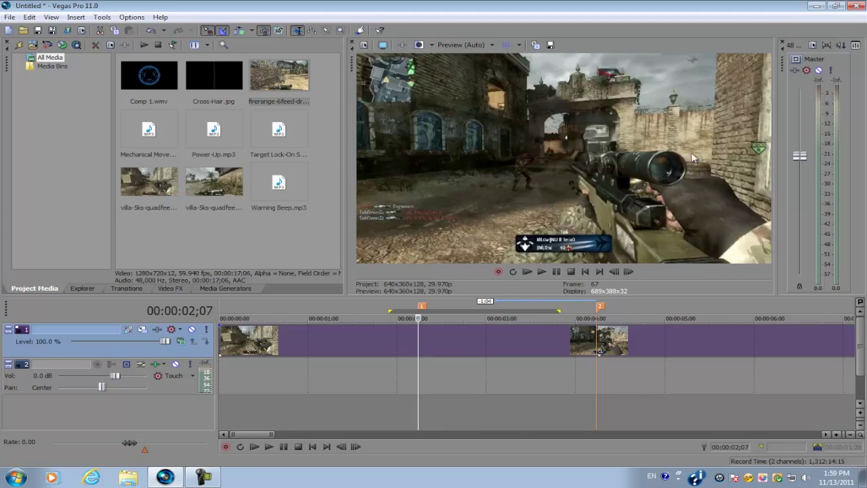
left_click(596, 350)
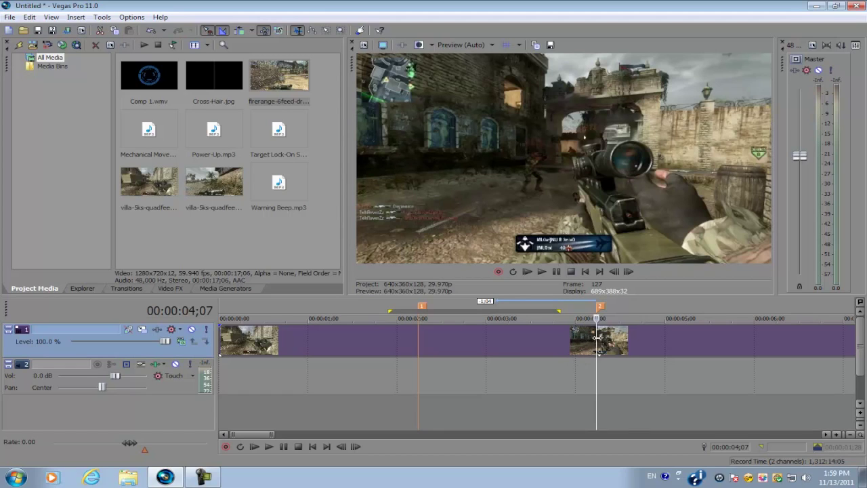
scroll(388, 366, "down", 5)
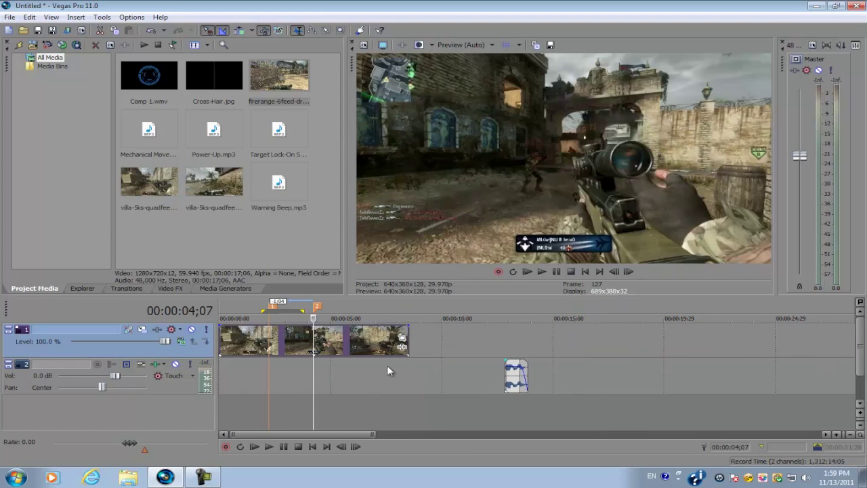
Insert two empty video tracks above the gameplay footage
right_click(376, 407)
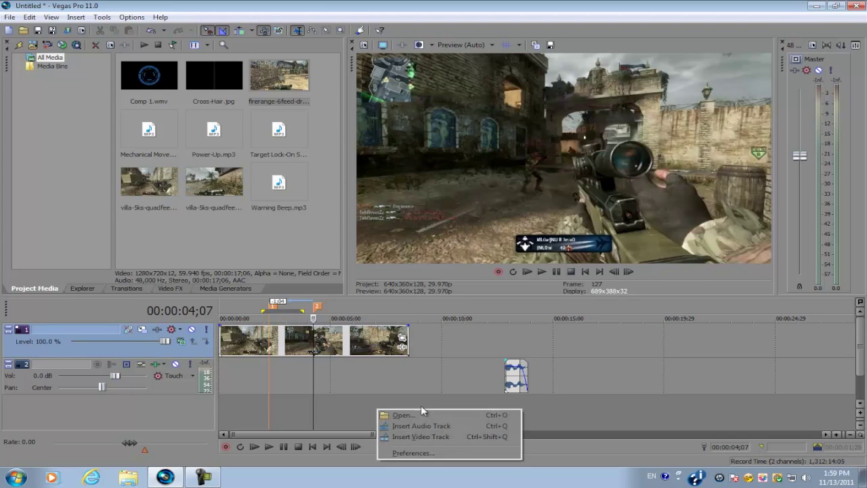
left_click(404, 436)
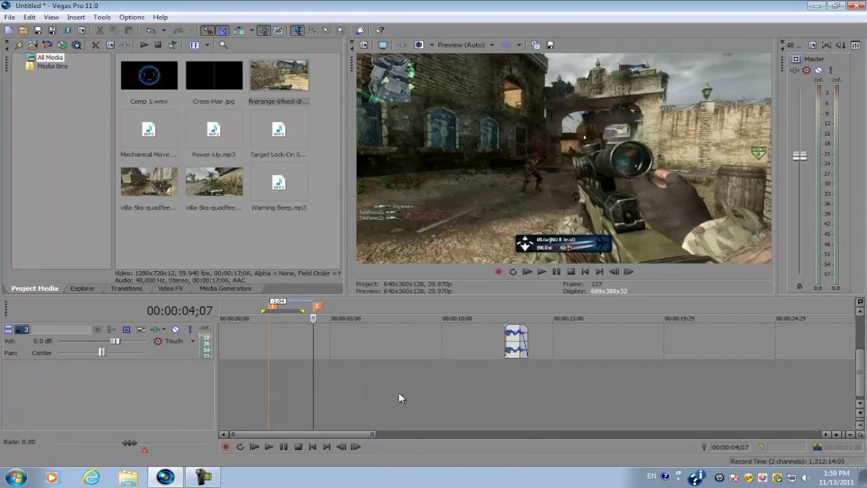
right_click(400, 394)
left_click(418, 419)
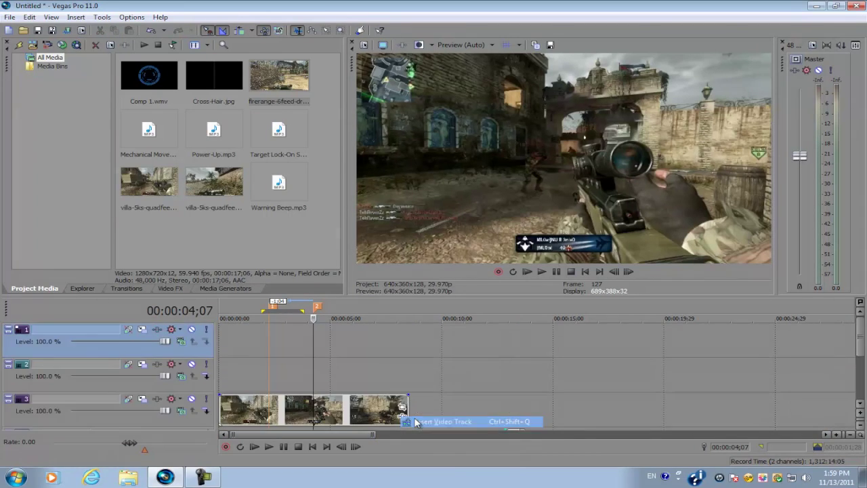
Set tracks 1 and 2 to Add compositing and return to marker 1 at 00:00:02;07
left_click(180, 340)
left_click(219, 201)
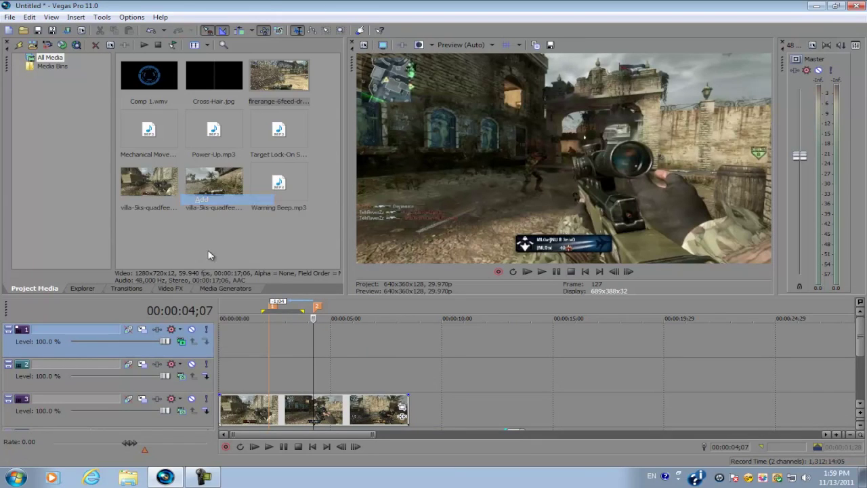
left_click(183, 376)
left_click(229, 235)
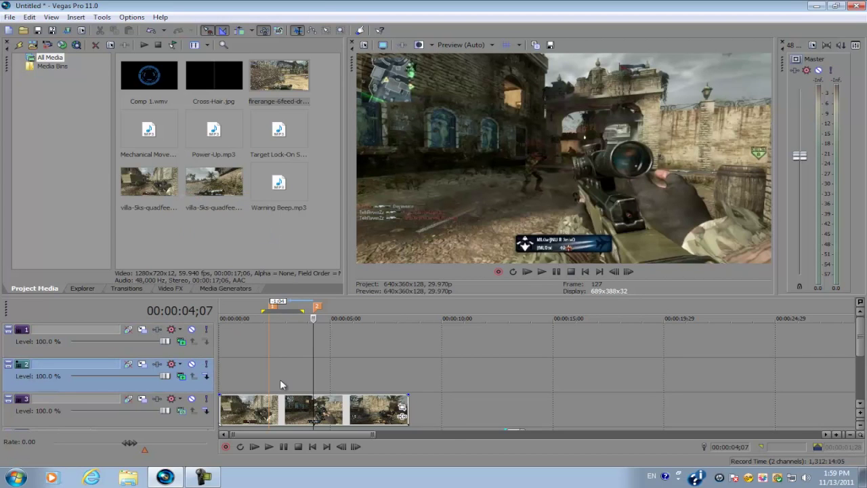
left_click(280, 338)
left_click(270, 338)
scroll(270, 338, "up", 3)
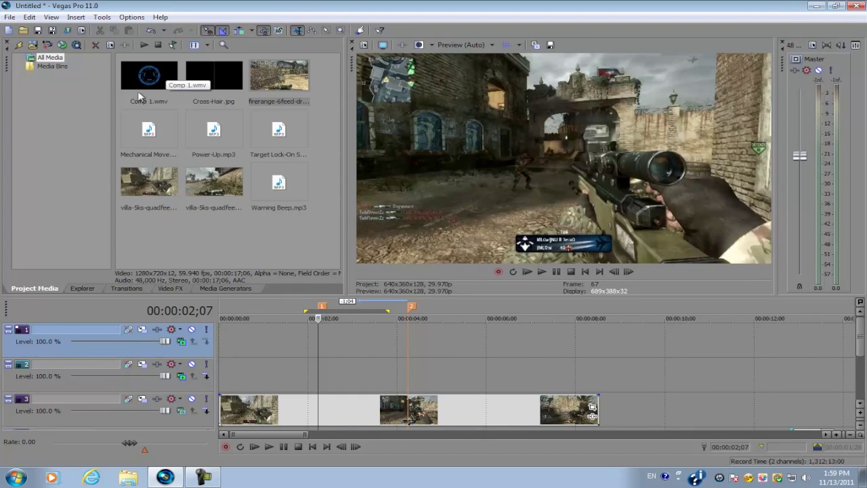
Place Comp 1.wmv on track 1 at marker 1, shortened and then looped out to marker 2
left_click_drag(137, 84, 323, 339)
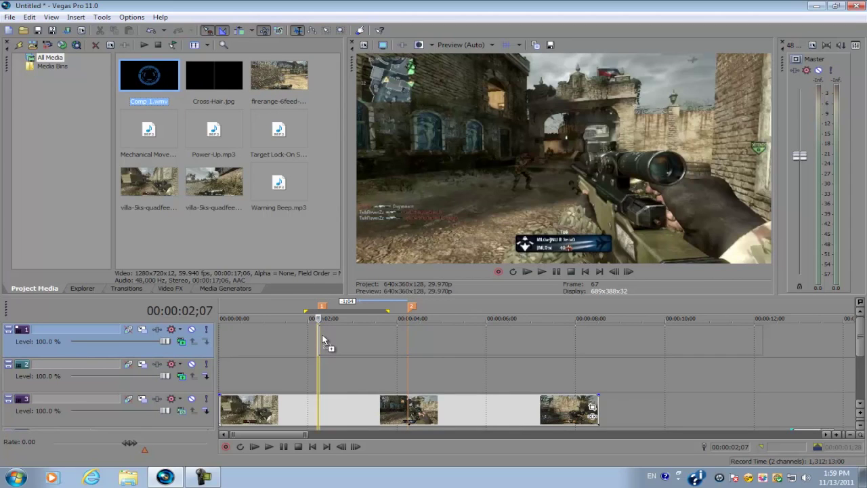
left_click_drag(323, 339, 326, 338)
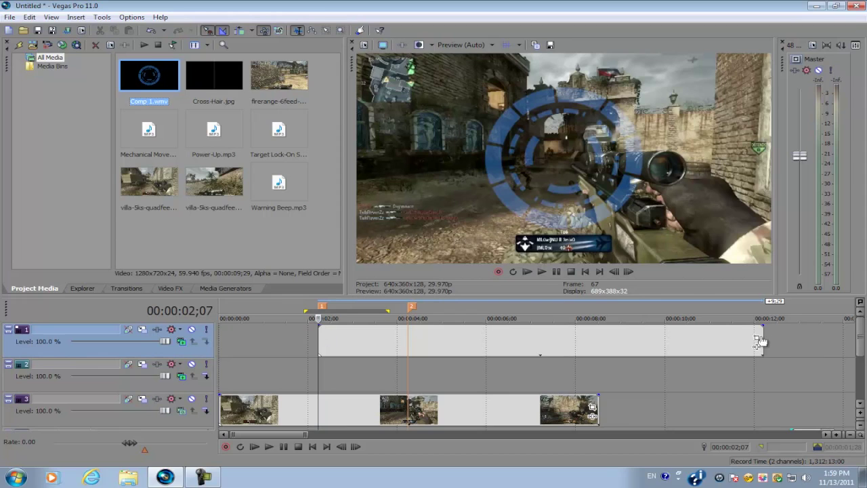
left_click_drag(760, 334, 358, 337)
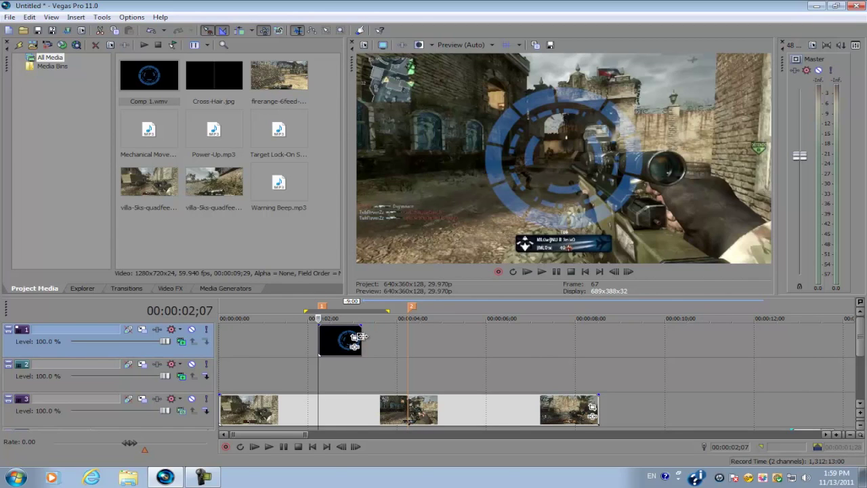
left_click_drag(361, 335, 403, 341)
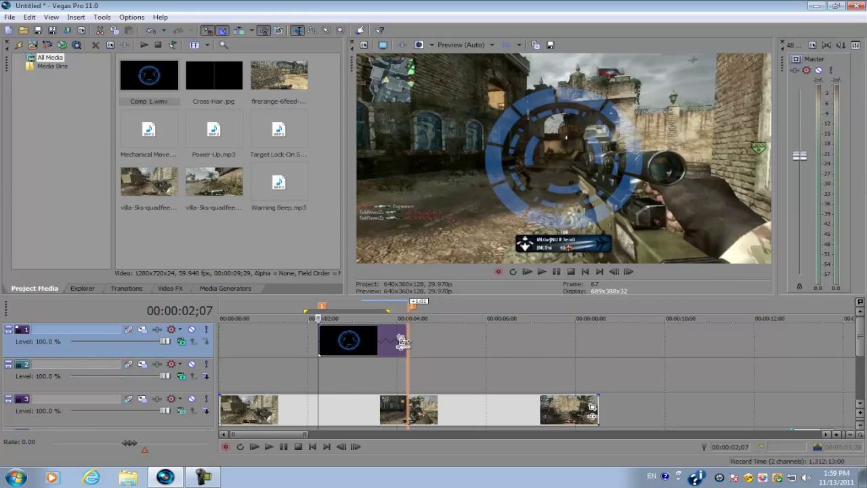
Play back the overlay from 00:00:02;15 and give the circle clip a fade-in
left_click(331, 338)
key("space")
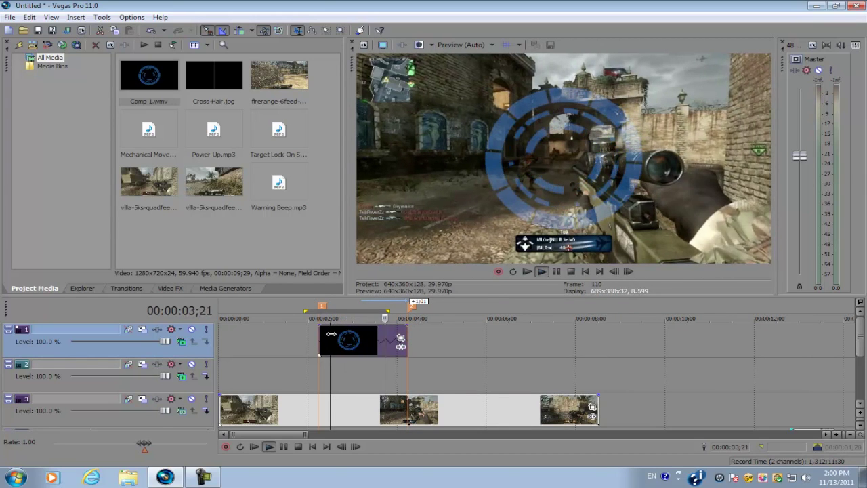
key("space")
left_click(318, 339)
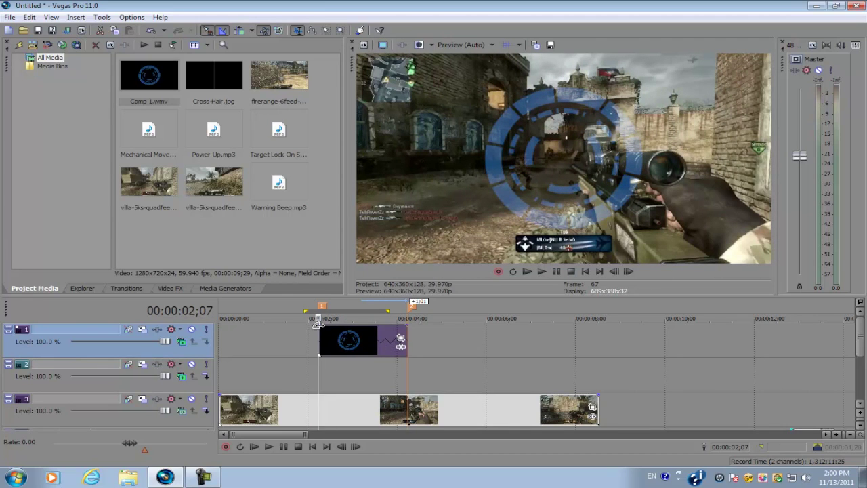
left_click_drag(319, 326, 332, 325)
Shorten the circle clip's fade-in and add a fade-out at its end
scroll(439, 339, "up", 3)
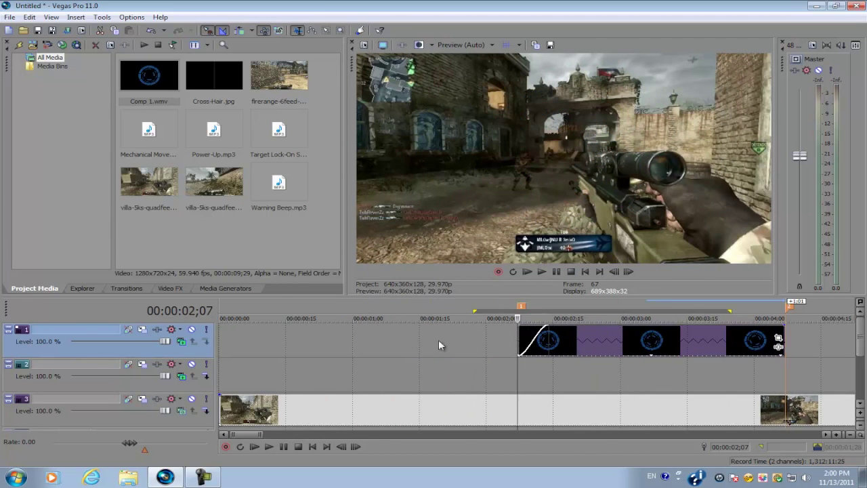
left_click_drag(550, 332, 544, 336)
left_click_drag(784, 328, 759, 332)
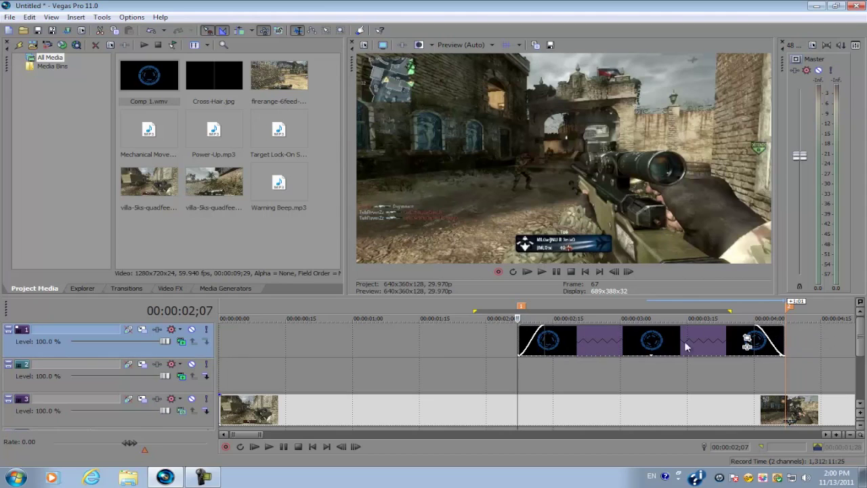
Extend the circle clip to start around 00:00:02;01 and run slightly past marker 2
left_click(530, 344)
left_click_drag(519, 341, 720, 340)
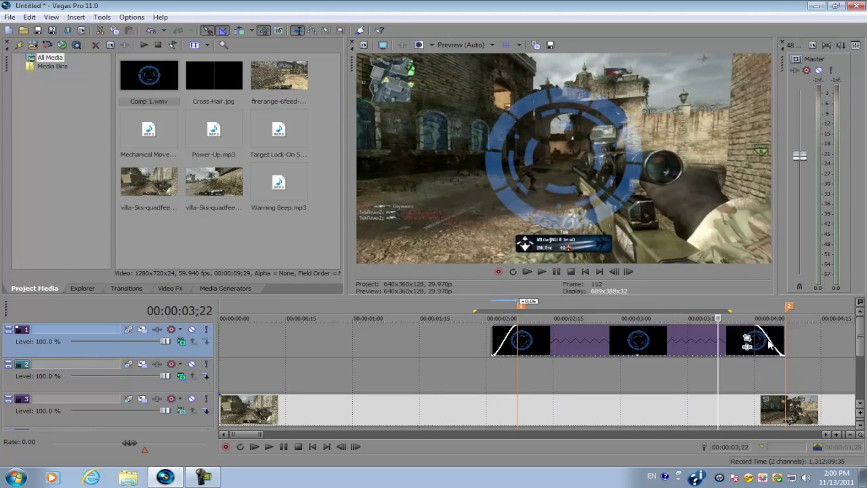
left_click_drag(783, 339, 789, 339)
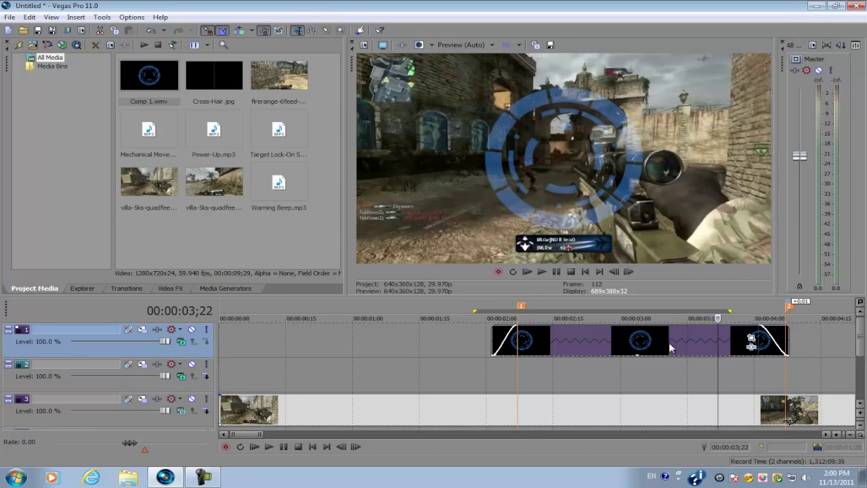
left_click(492, 343)
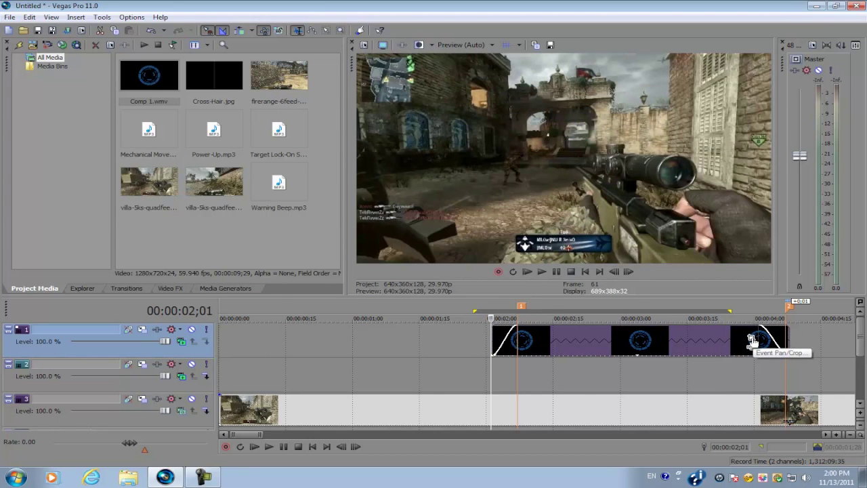
Tighten Comp 1's Pan/Crop frame around the circle to 105.8 by 59.5
left_click(751, 339)
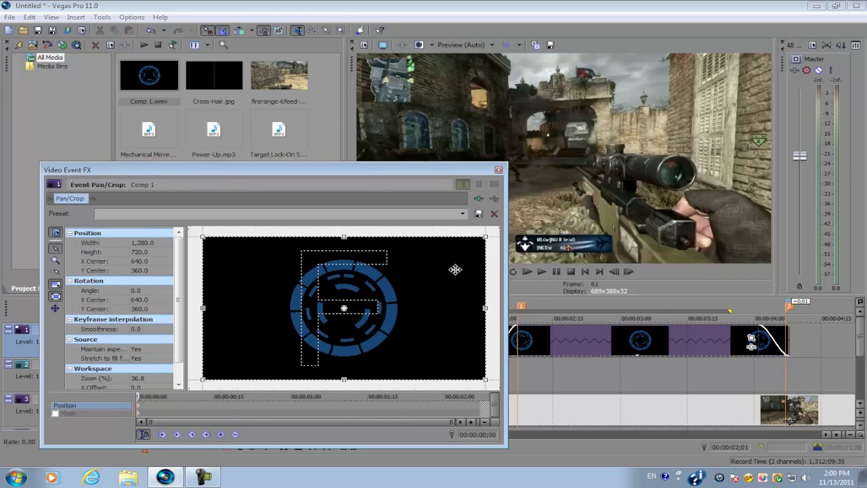
left_click_drag(484, 238, 478, 240)
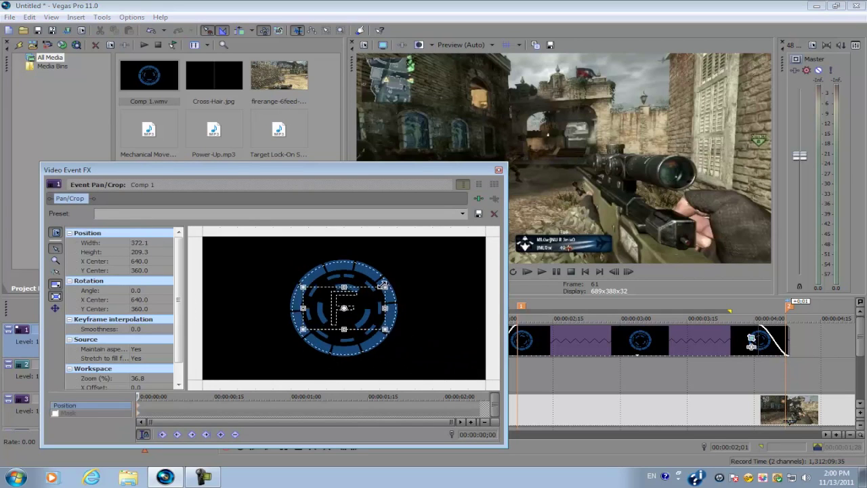
left_click_drag(383, 286, 357, 302)
scroll(379, 303, "up", 3)
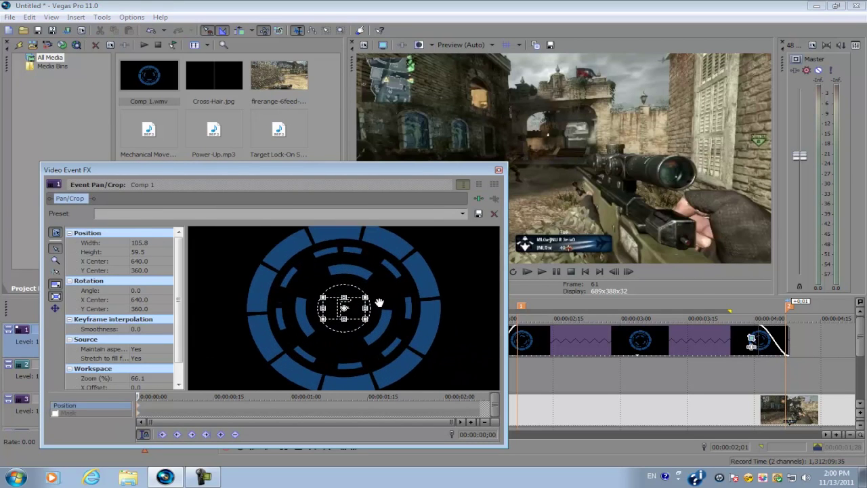
scroll(379, 303, "up", 1)
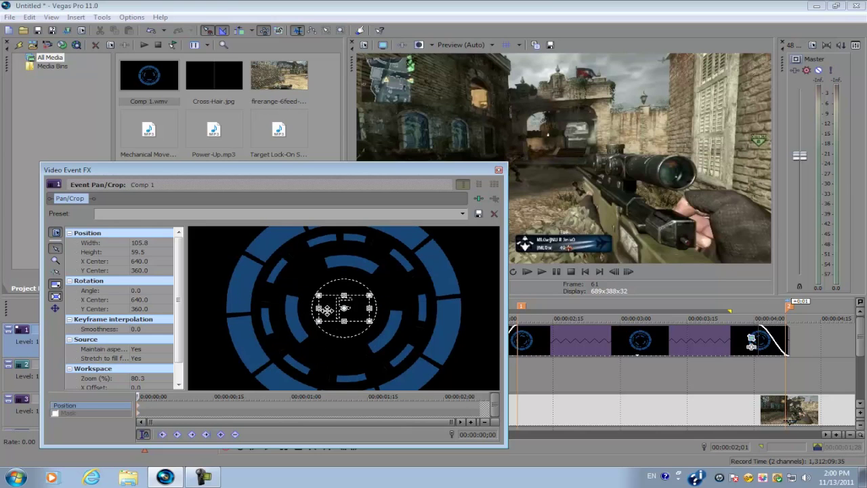
Sync effect time with the main timeline, reposition the effects window, and advance to 00:00:00;09
left_click(526, 346)
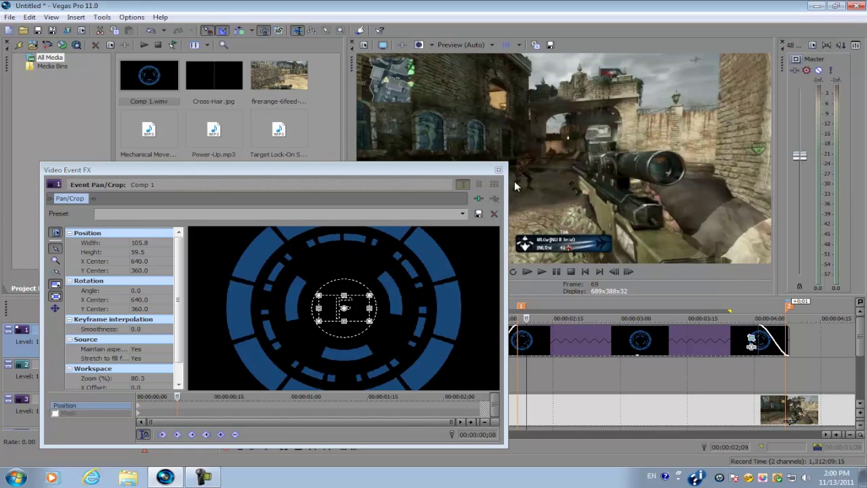
left_click(161, 397)
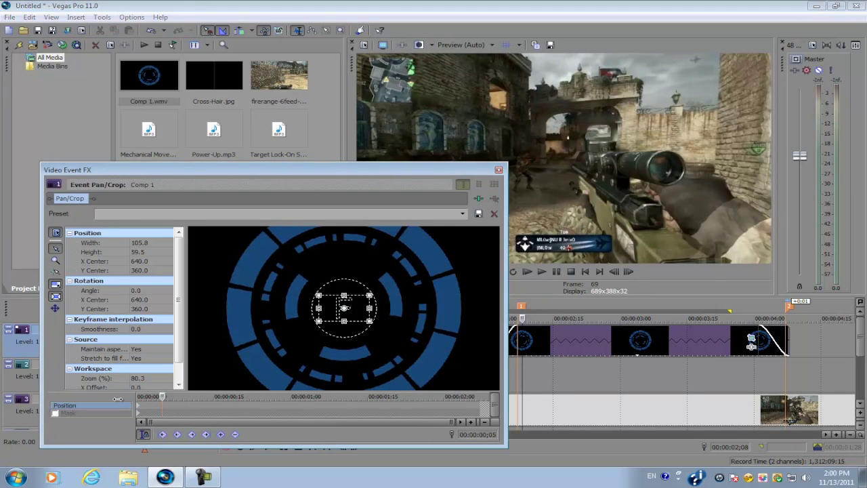
key("Home")
left_click(143, 434)
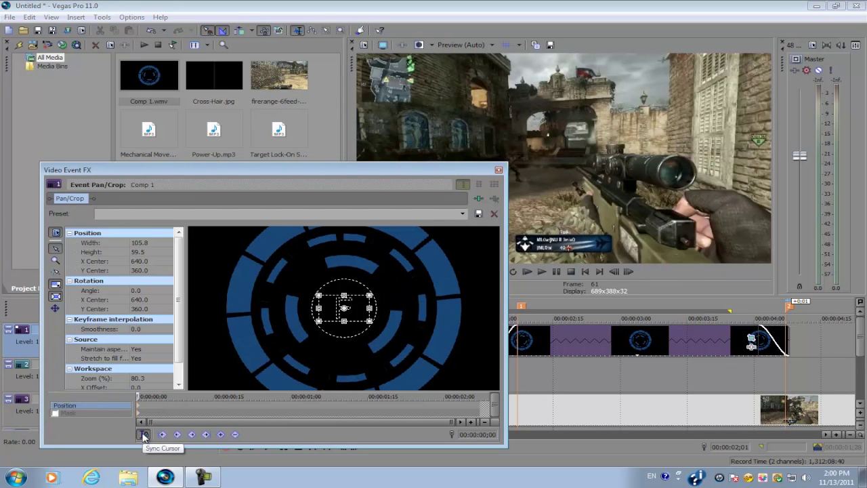
left_click_drag(326, 168, 312, 196)
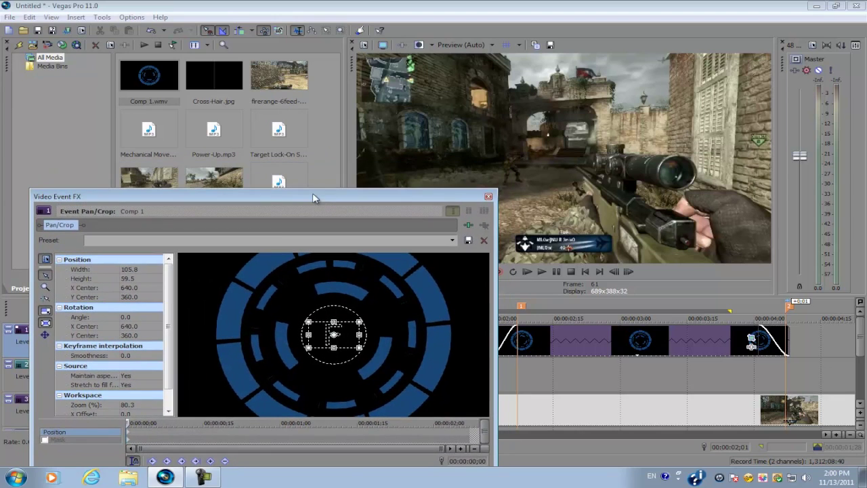
left_click(518, 337)
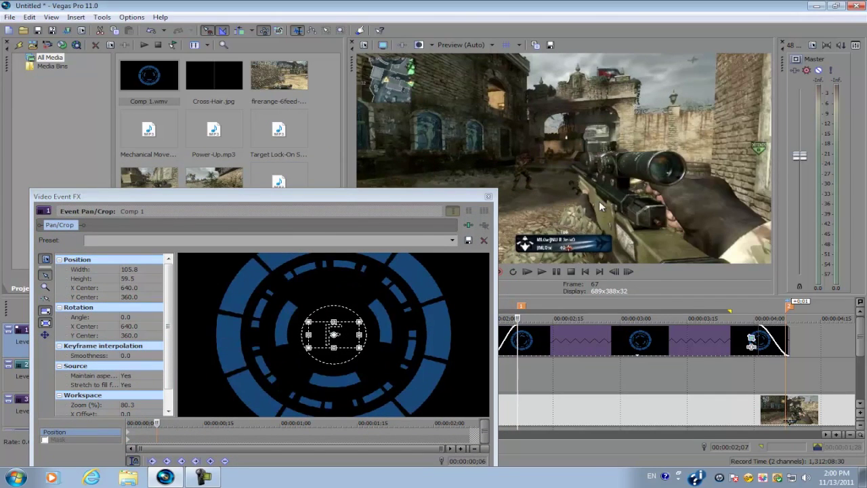
left_click_drag(257, 195, 223, 106)
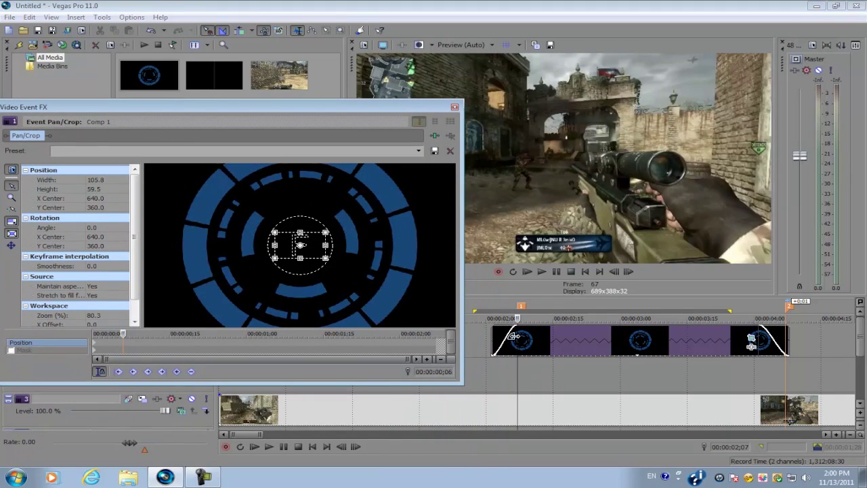
left_click_drag(386, 109, 431, 168)
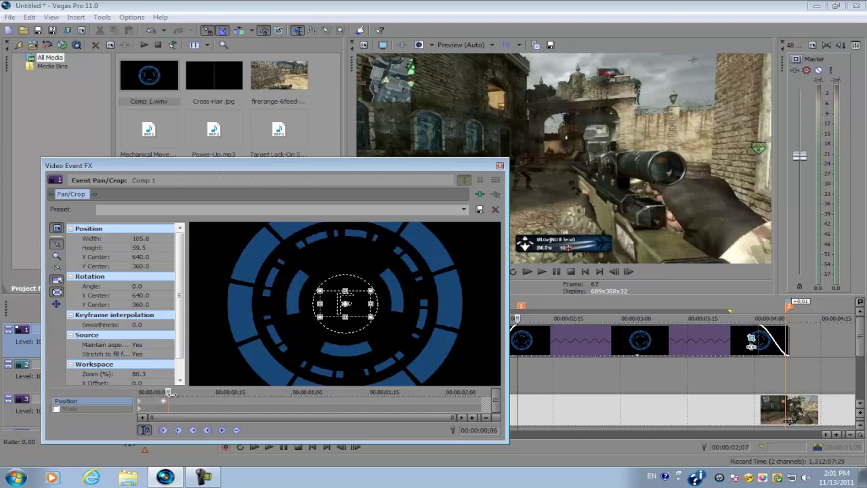
left_click_drag(170, 392, 183, 392)
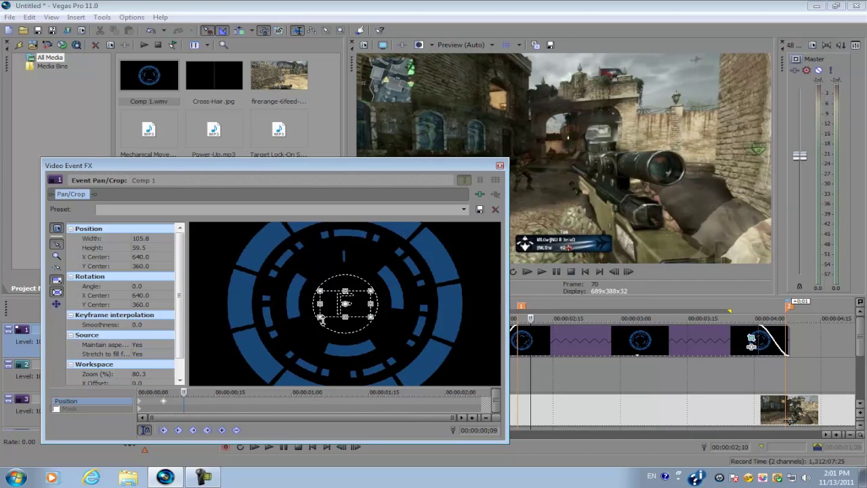
scroll(357, 302, "down", 10)
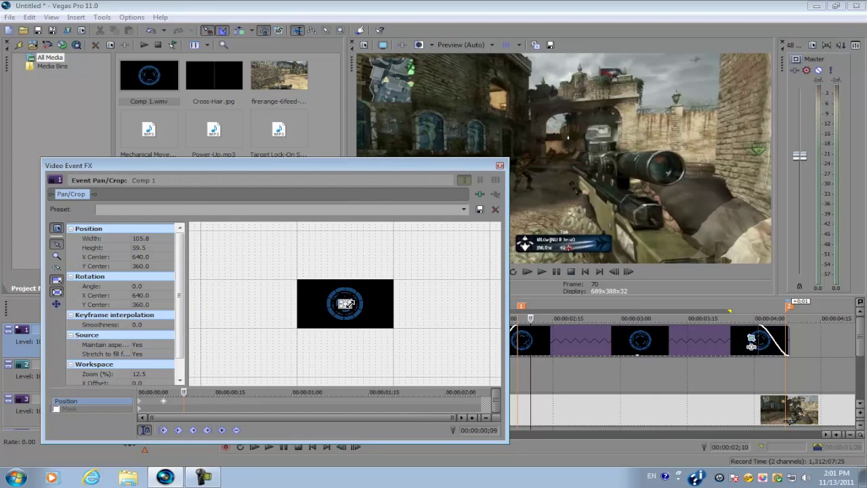
Enlarge the crop frame so the circle shrinks onto the enemy, then keyframe it at 00:00:00;26
left_click_drag(345, 303, 540, 215)
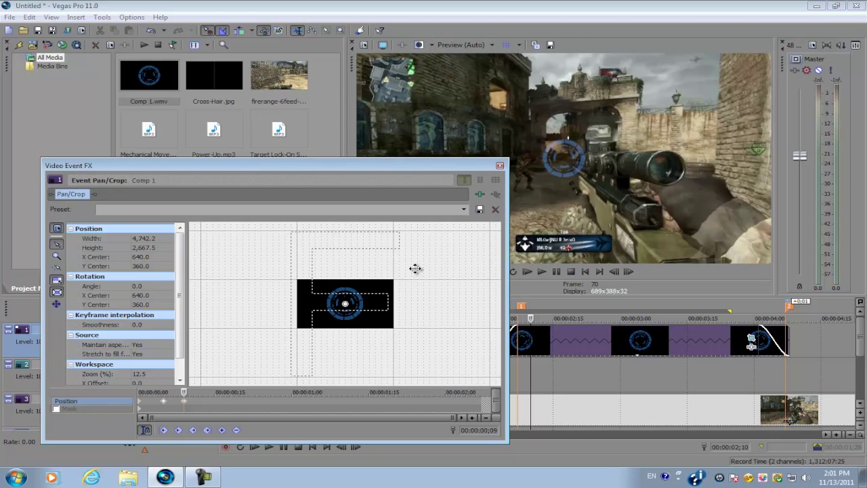
left_click_drag(290, 263, 326, 264)
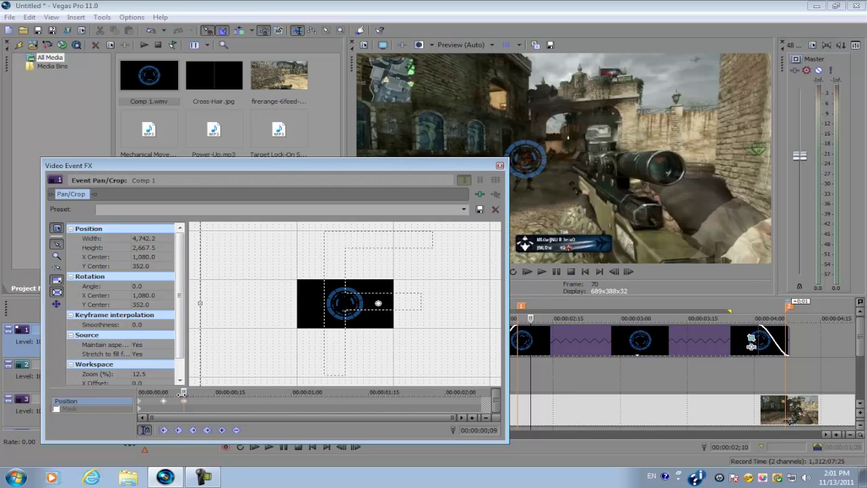
left_click_drag(182, 394, 328, 392)
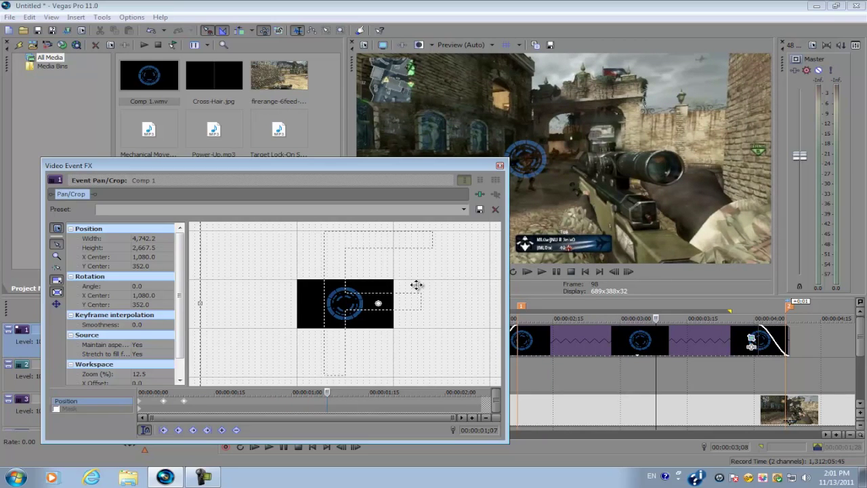
left_click_drag(417, 286, 419, 282)
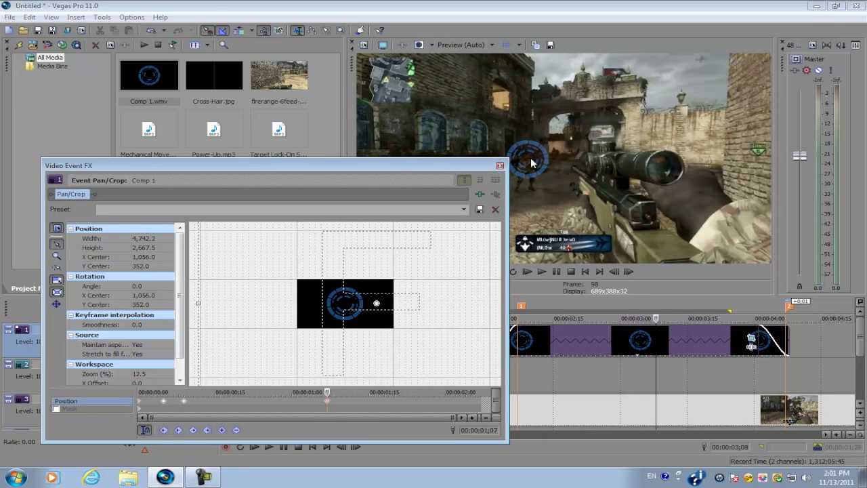
Keyframe the circle from 00:00:02;01 onward, nudging it left to end centred at 984, 376
left_click_drag(326, 393, 461, 392)
left_click_drag(442, 277, 436, 276)
left_click_drag(461, 392, 466, 392)
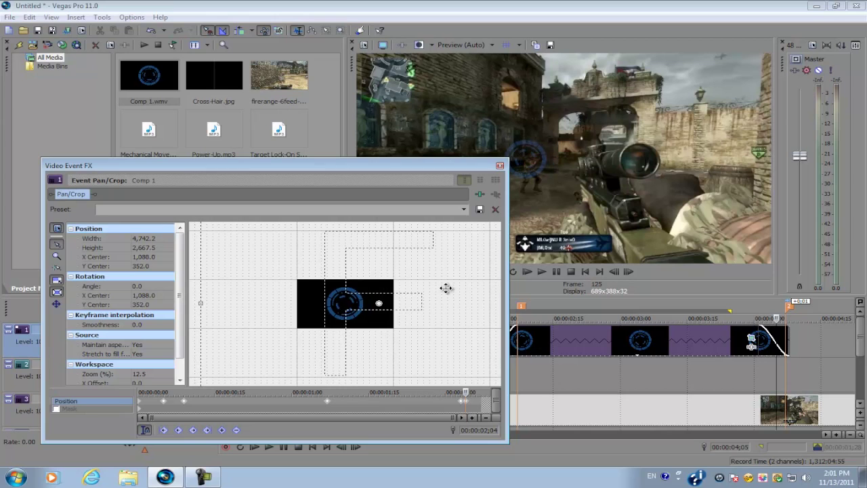
left_click_drag(444, 289, 438, 290)
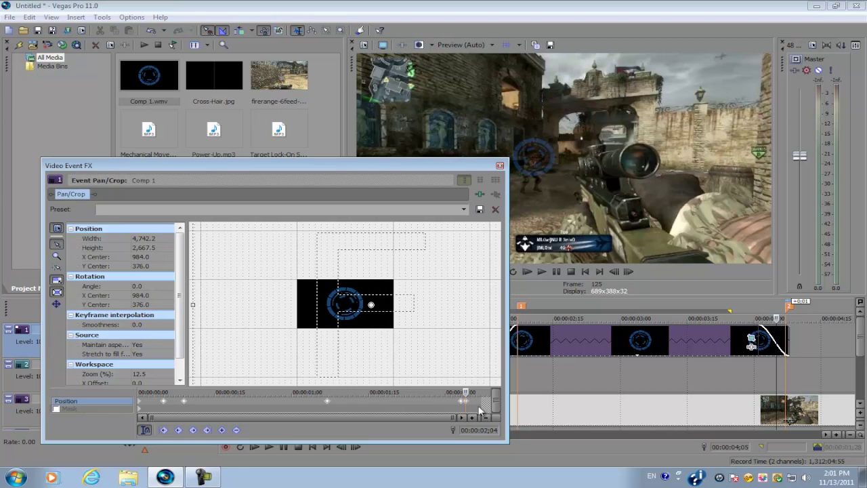
left_click_drag(466, 392, 496, 387)
Close Pan/Crop, loop-play the range over the Comp 1 clip, then return to 00:00:02;07
left_click(501, 165)
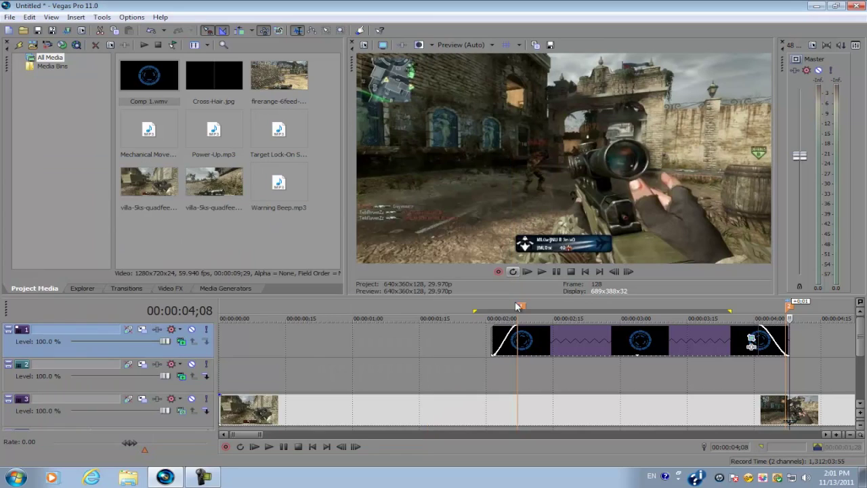
left_click(492, 341)
left_click_drag(808, 306, 474, 309)
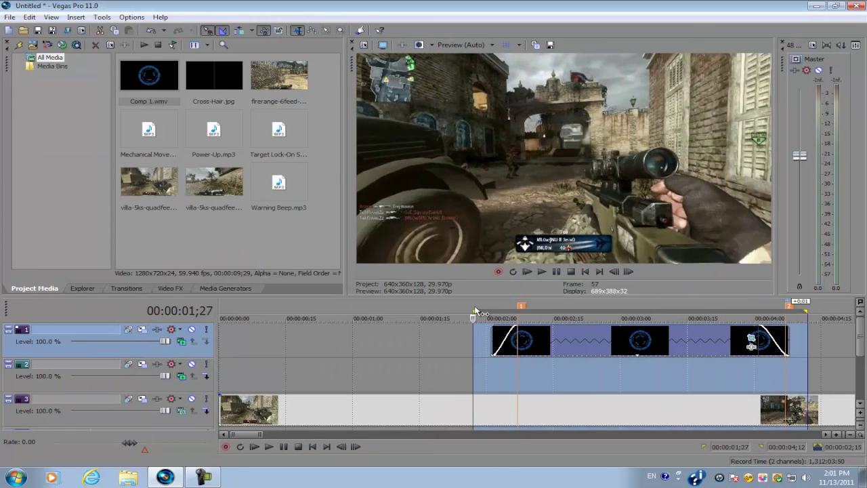
key("space")
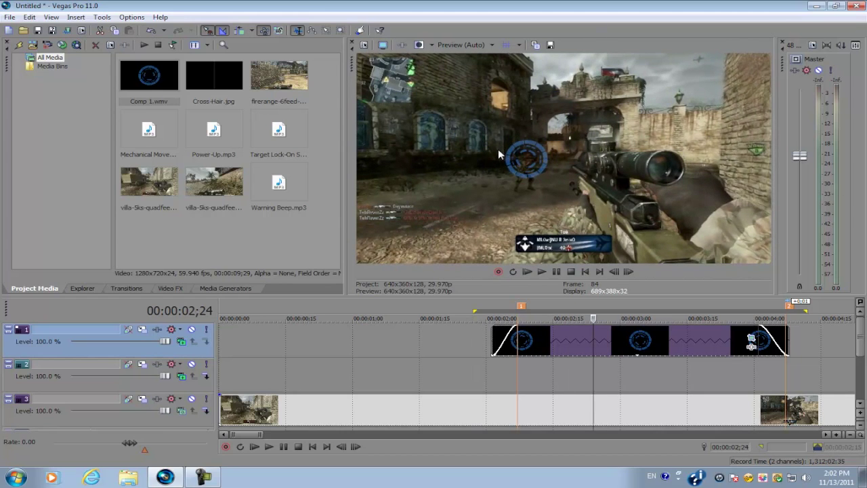
key("o")
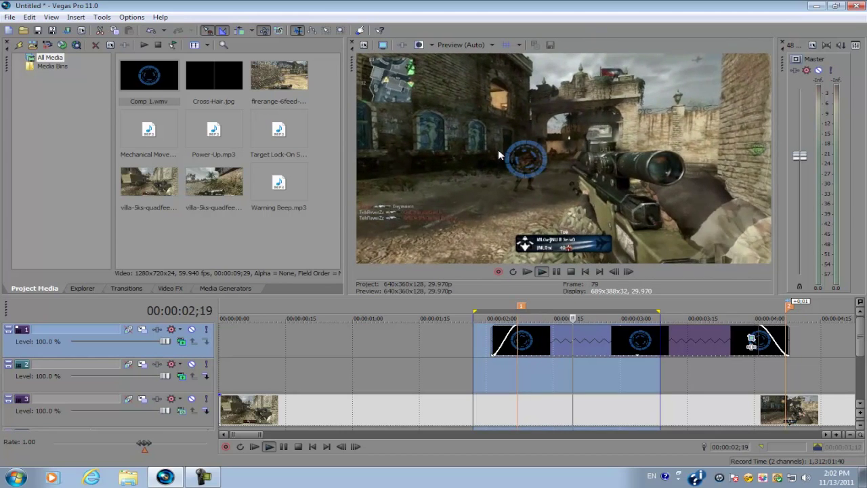
key("space")
left_click(518, 339)
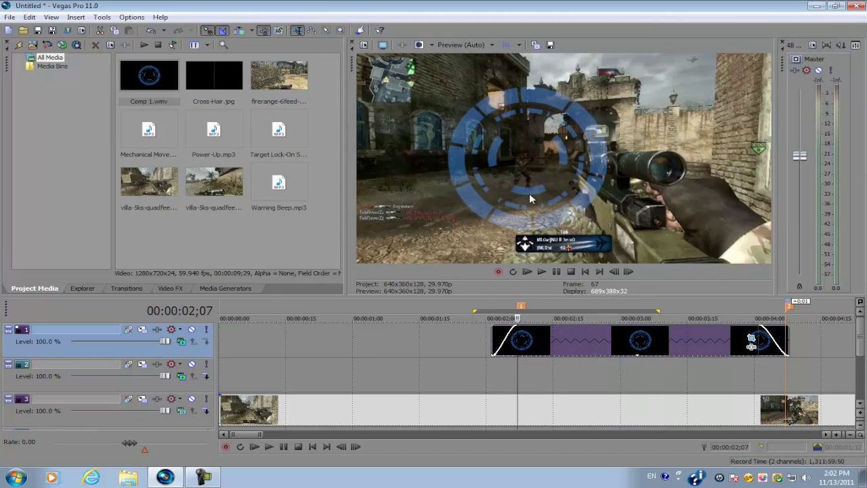
Copy the Comp 1 circle clip onto track 2 directly beneath the original
scroll(495, 349, "down", 3)
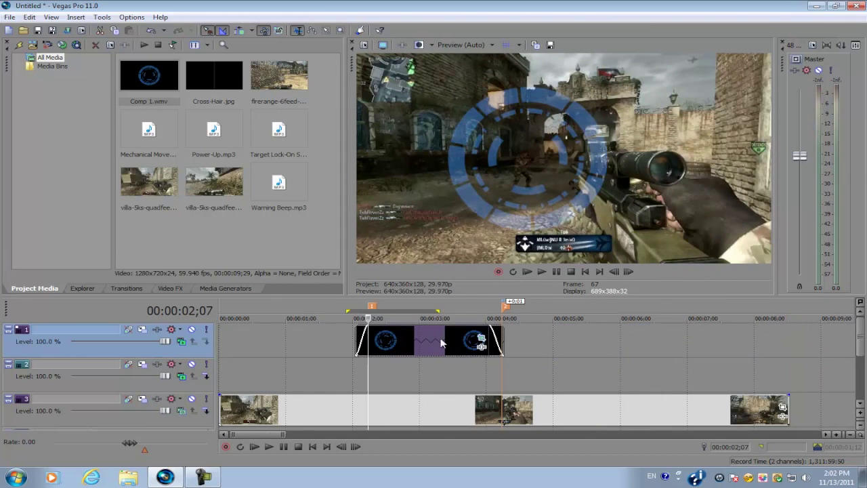
scroll(474, 344, "up", 3)
left_click(540, 345)
scroll(535, 347, "down", 4)
scroll(387, 340, "up", 2)
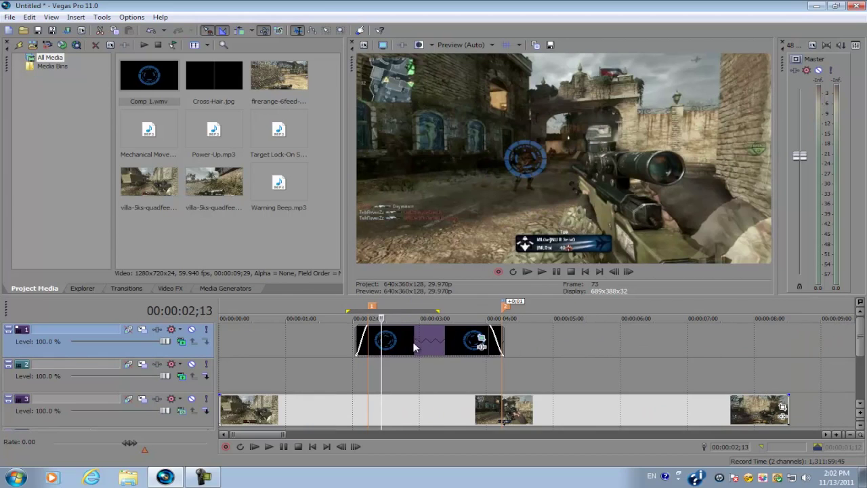
left_click(414, 347)
scroll(415, 347, "up", 1)
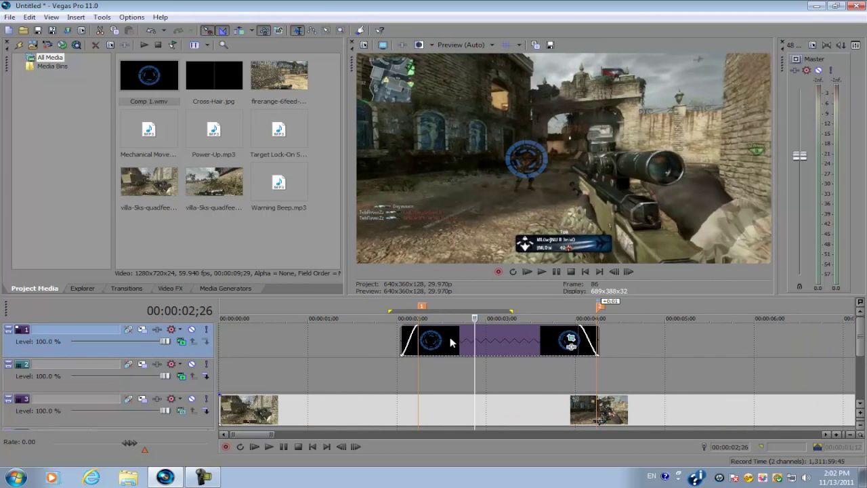
left_click(448, 372)
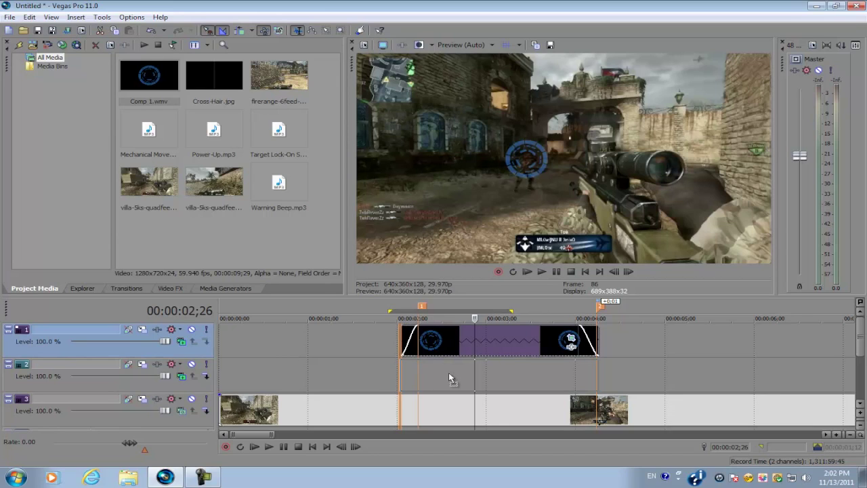
left_click_drag(449, 342, 449, 376)
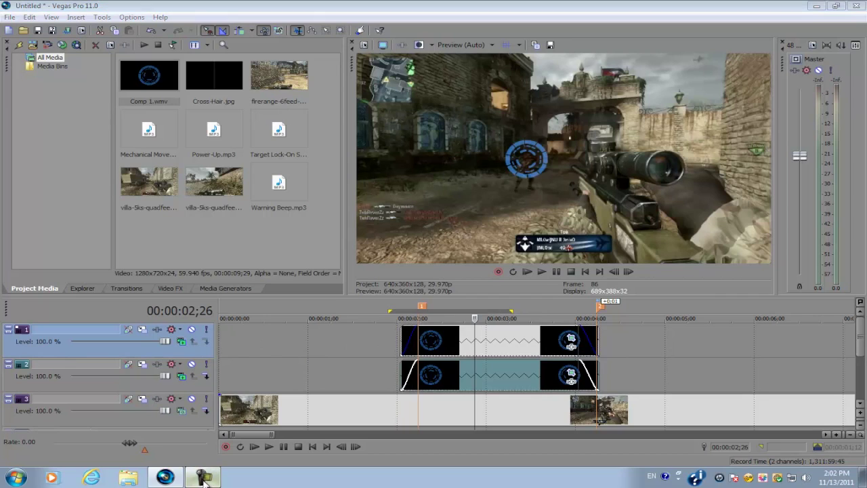
Reopen the original track 1 clip's Pan/Crop settings at 00:00:02;07
left_click(469, 339)
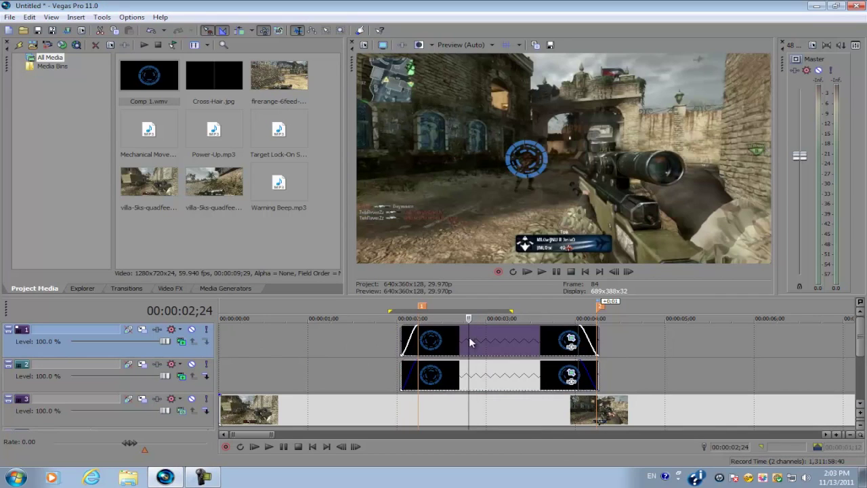
left_click(418, 340)
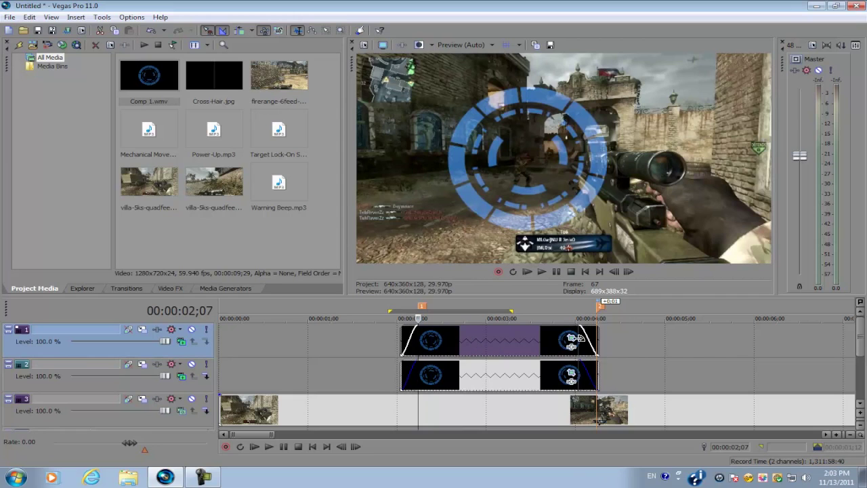
left_click(571, 339)
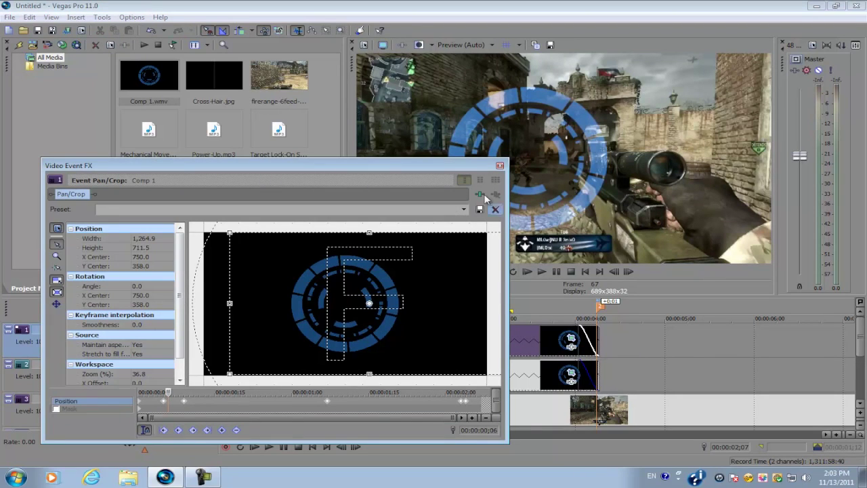
Preview both circles, then open the track 2 copy's Pan/Crop settings
left_click(500, 165)
left_click(405, 375)
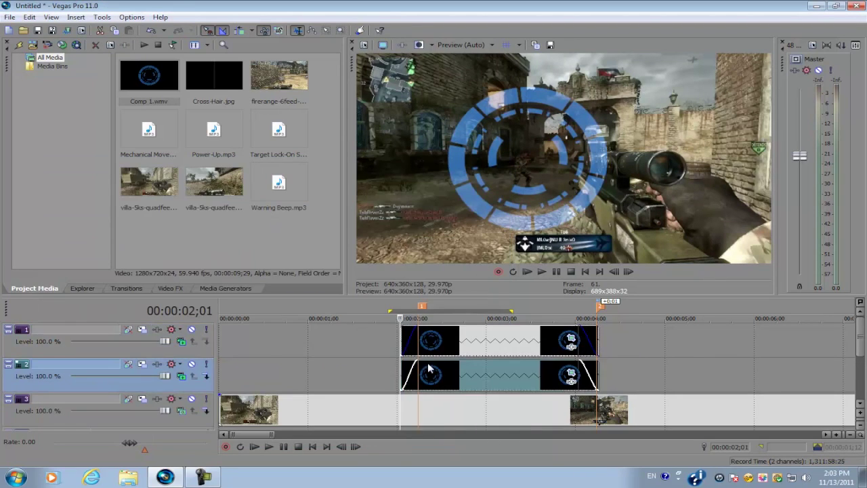
key("space")
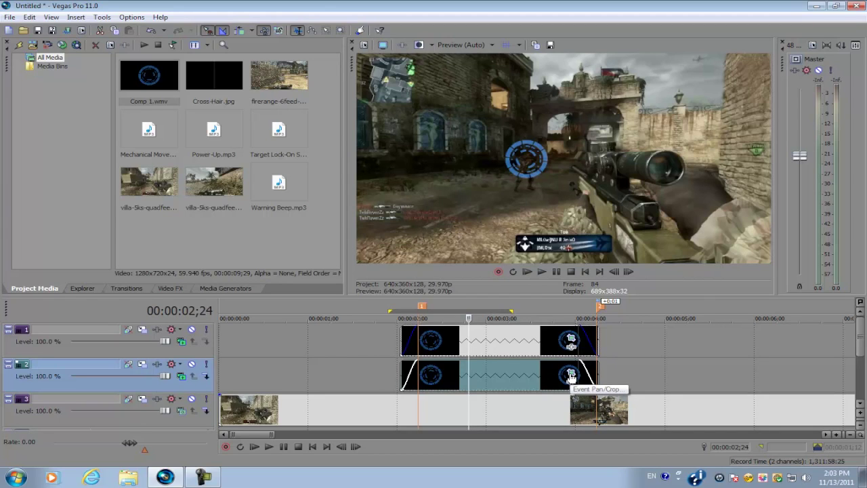
left_click(571, 377)
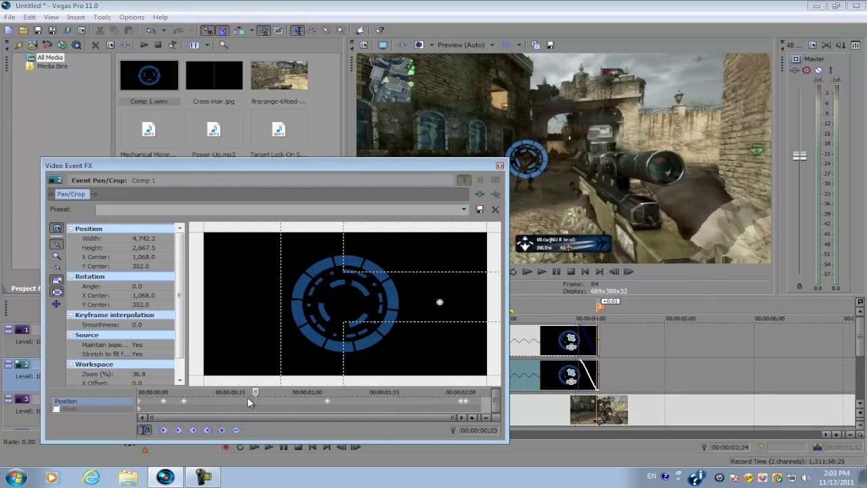
Step through the copy's early pan/crop keyframes between 00:00:00;03 and 00:00:00;07
left_click(155, 393)
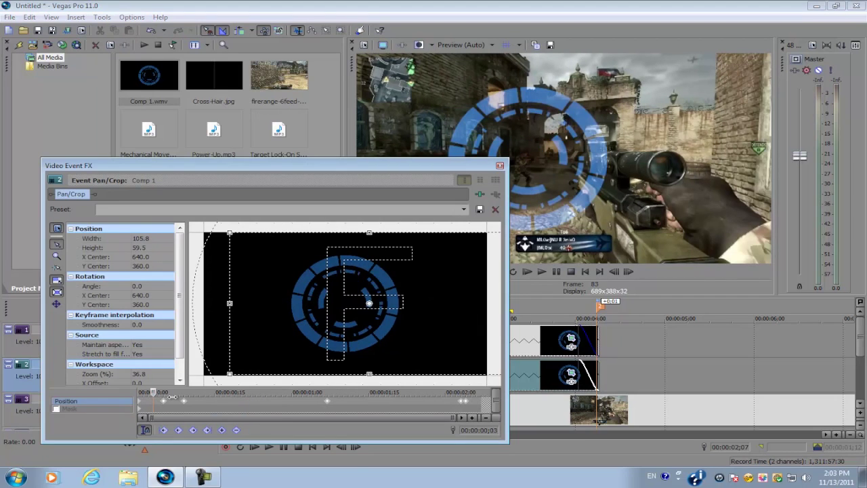
left_click(173, 395)
left_click(157, 405)
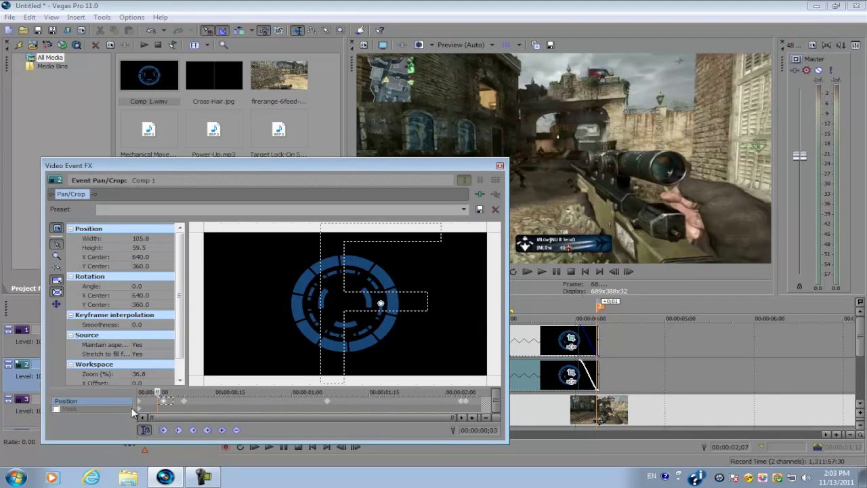
left_click(139, 405)
right_click(163, 405)
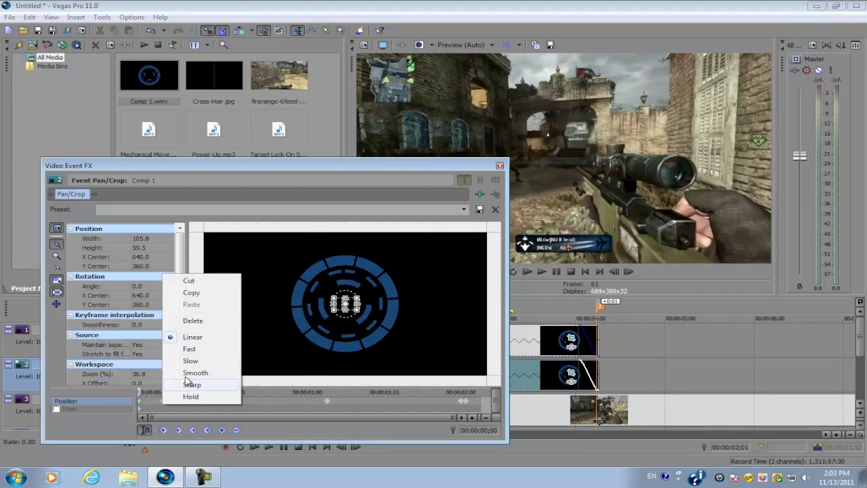
left_click(193, 328)
left_click(184, 404)
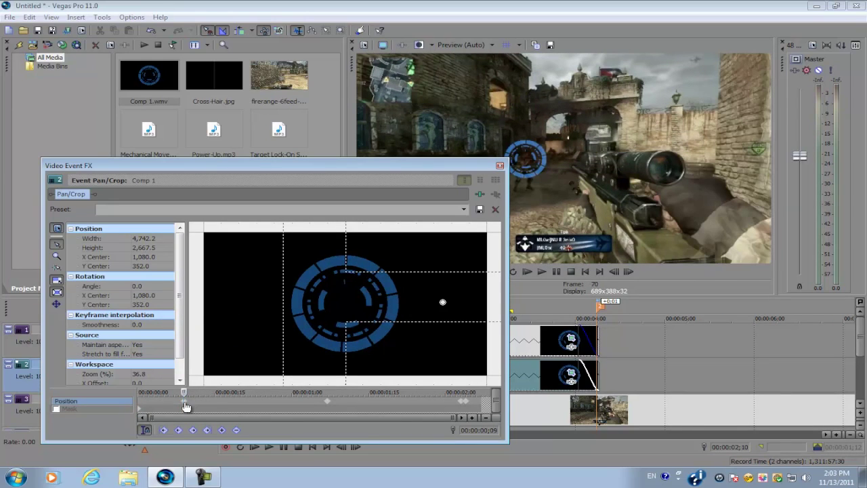
key("Left")
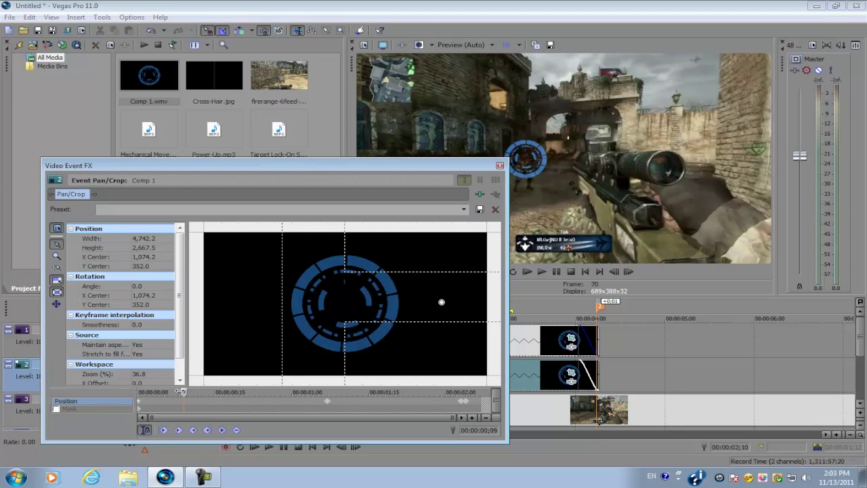
left_click_drag(168, 392, 116, 395)
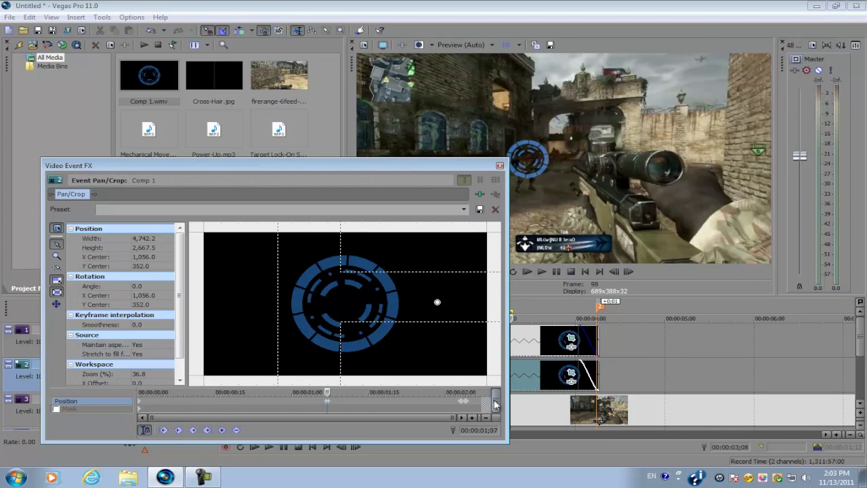
Delete the copy's final keyframe at 00:00:02;04 so the ring stays at 1,080, 352
left_click(465, 404)
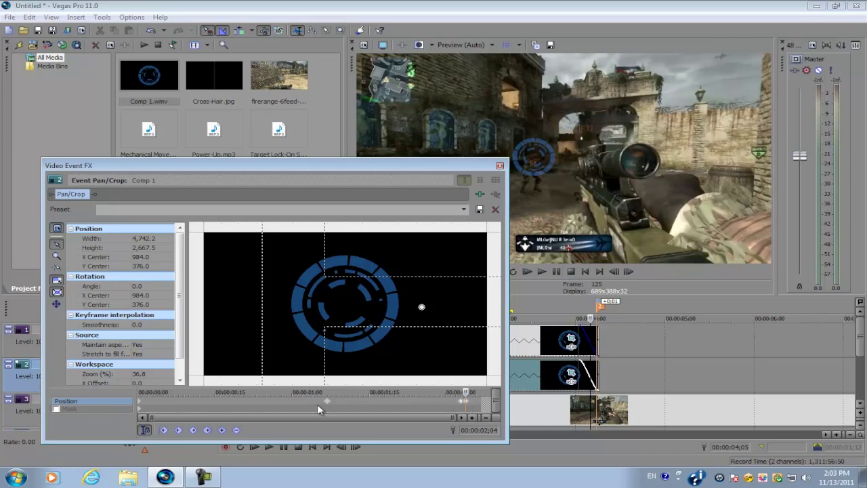
right_click(328, 404)
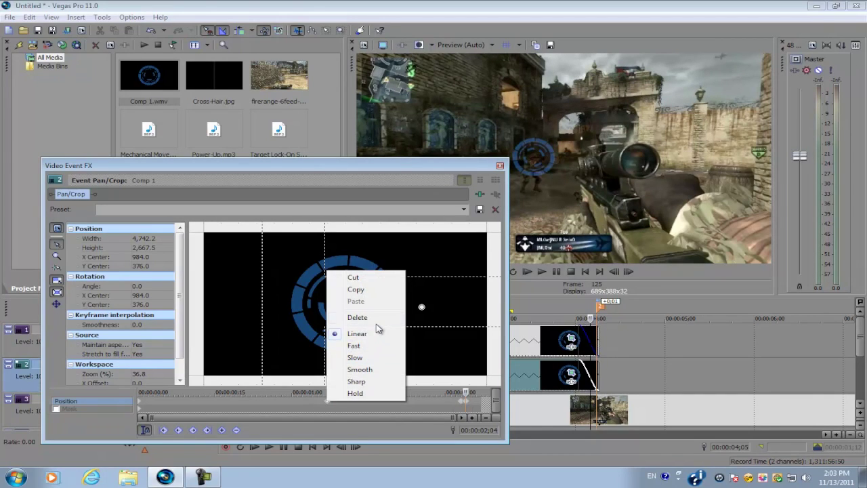
left_click(377, 332)
right_click(465, 404)
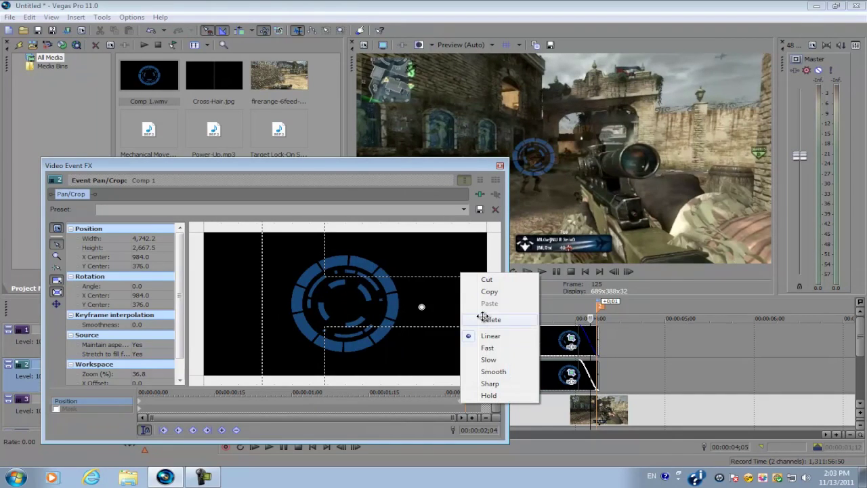
left_click(465, 404)
right_click(465, 404)
left_click(482, 349)
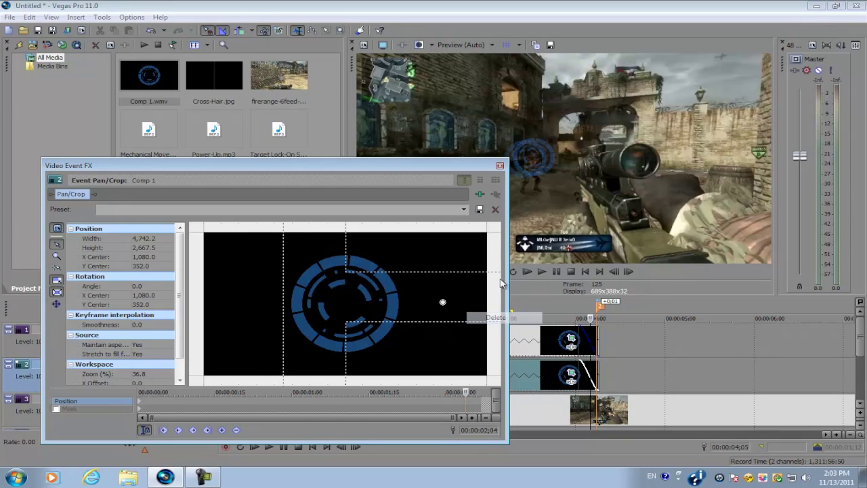
Close Pan/Crop and trim the track 2 copy to start at 00:00:02;21
left_click(500, 166)
left_click(418, 347)
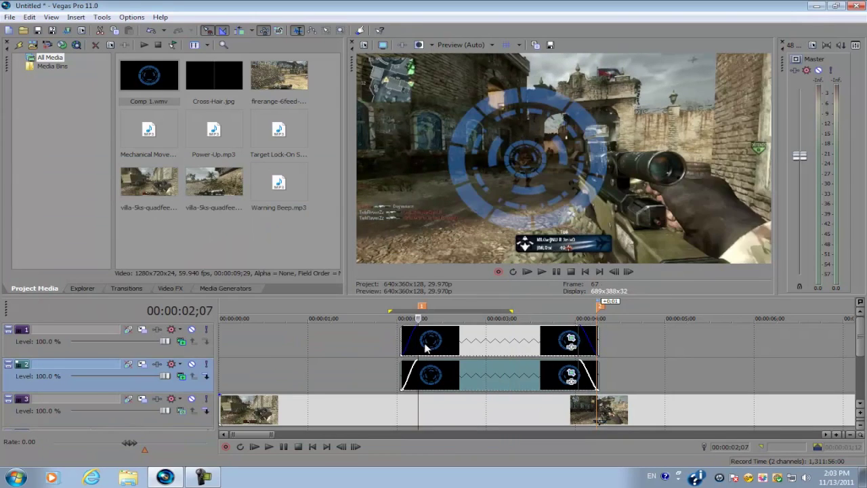
left_click(434, 346)
left_click(460, 344)
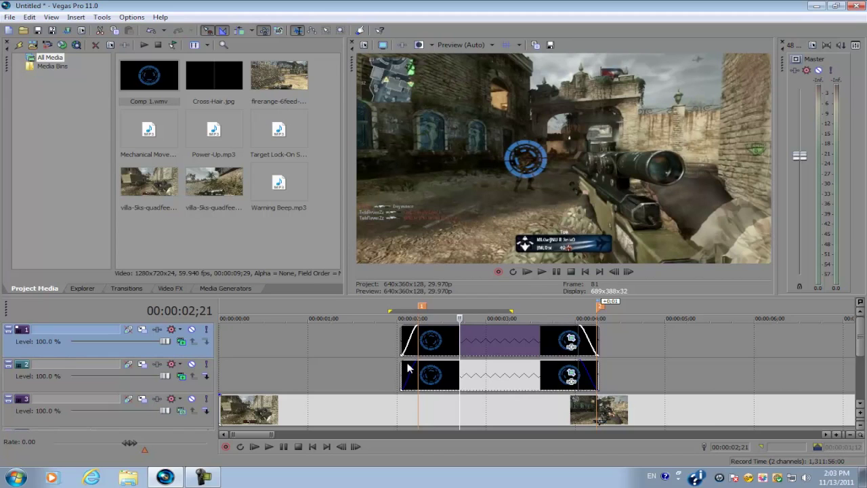
left_click_drag(402, 371, 474, 372)
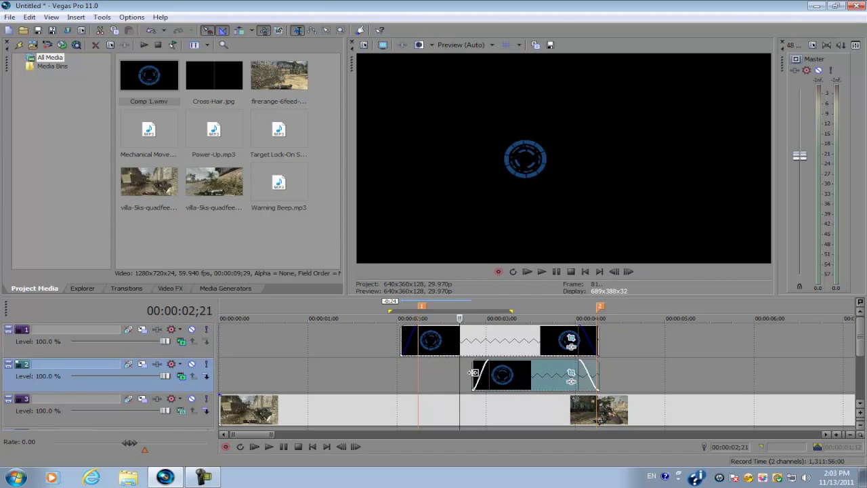
Preview the frame at 00:00:02;29 and open the track 2 copy's Pan/Crop settings
left_click(465, 337)
left_click(475, 333)
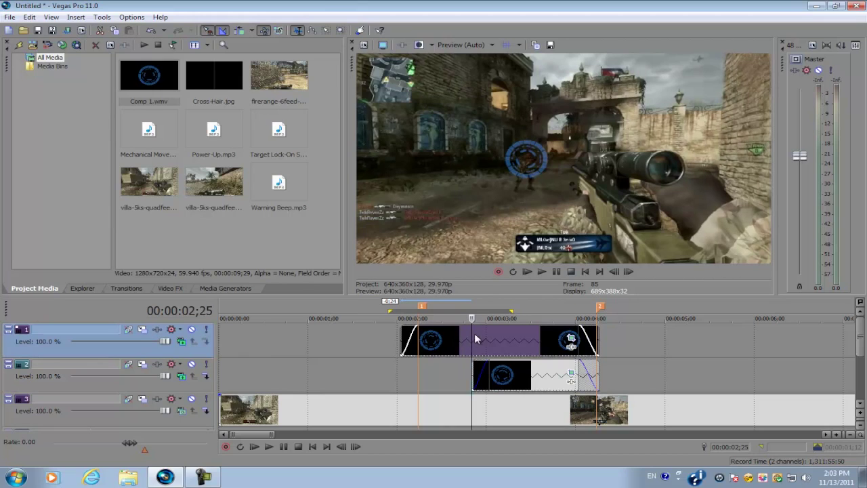
left_click(485, 338)
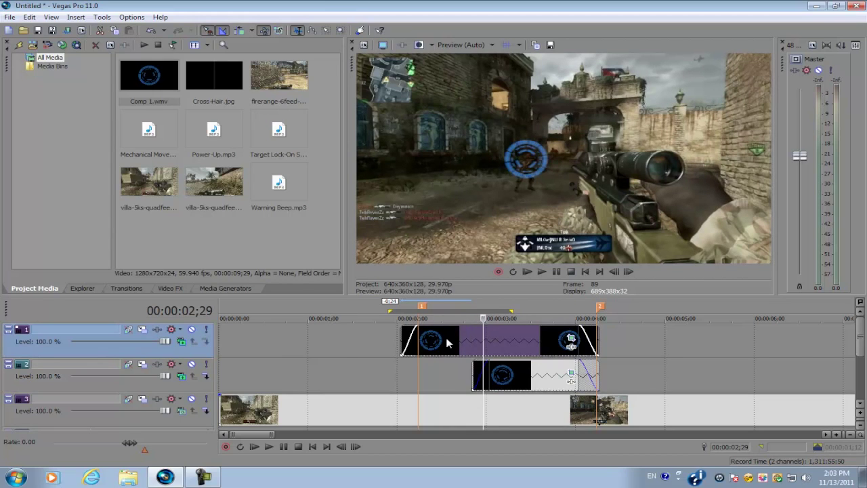
left_click(572, 373)
mouse_move(457, 174)
left_mouse_down()
mouse_move(391, 217)
mouse_move(400, 193)
left_mouse_up()
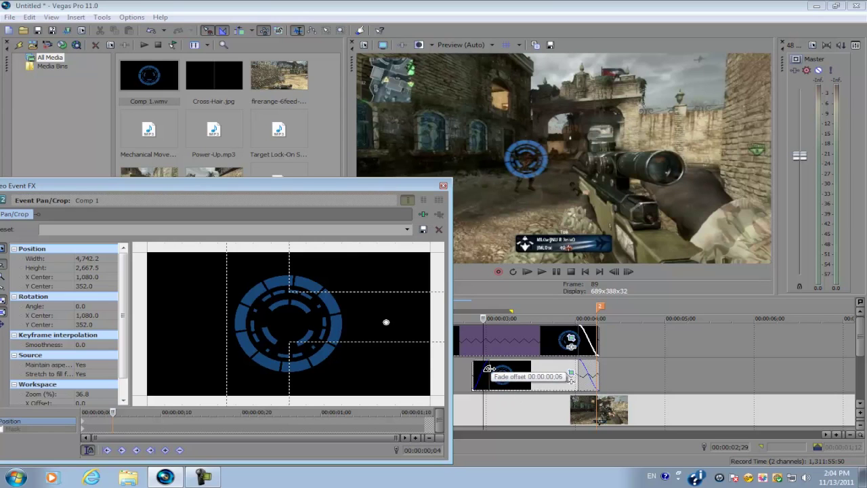
At frame 95, shift the second lock-on ring onto the other enemy
left_click(490, 372)
left_click_drag(330, 185, 328, 129)
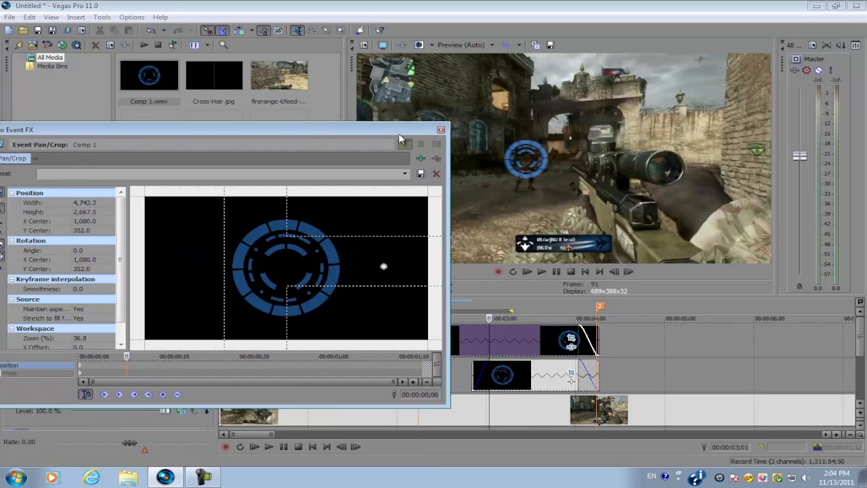
left_click_drag(400, 139, 449, 162)
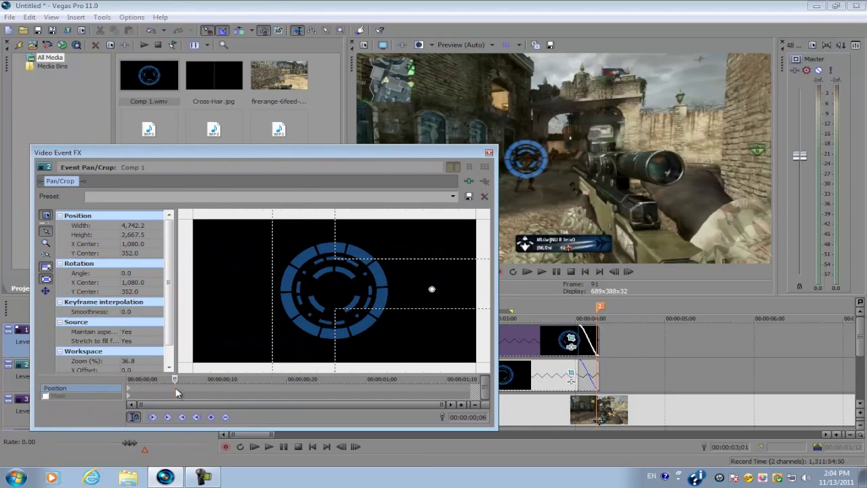
left_click_drag(175, 379, 206, 379)
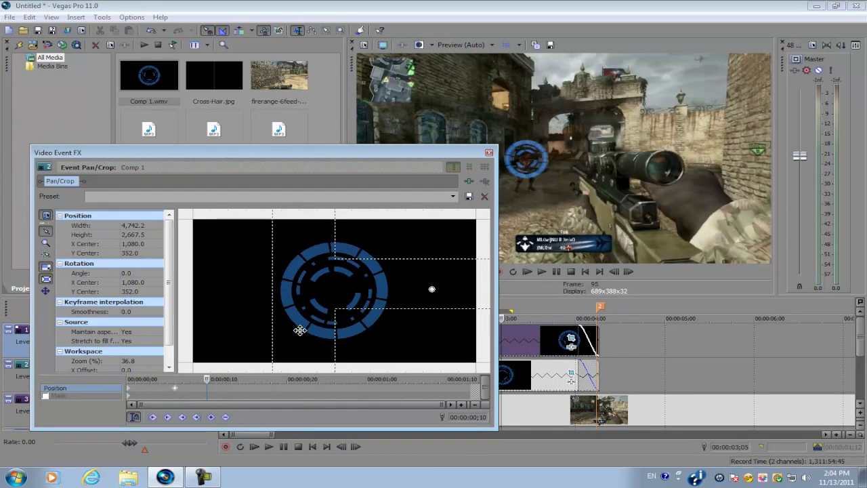
left_click_drag(356, 297, 288, 314)
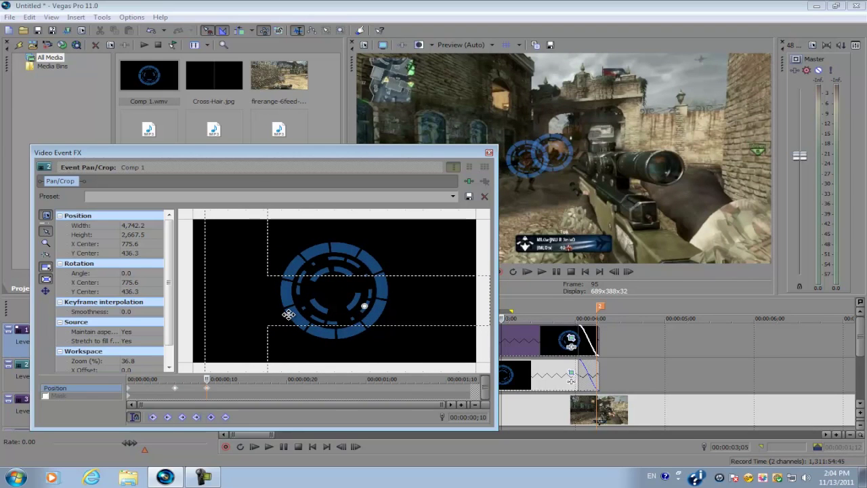
scroll(289, 314, "down", 5)
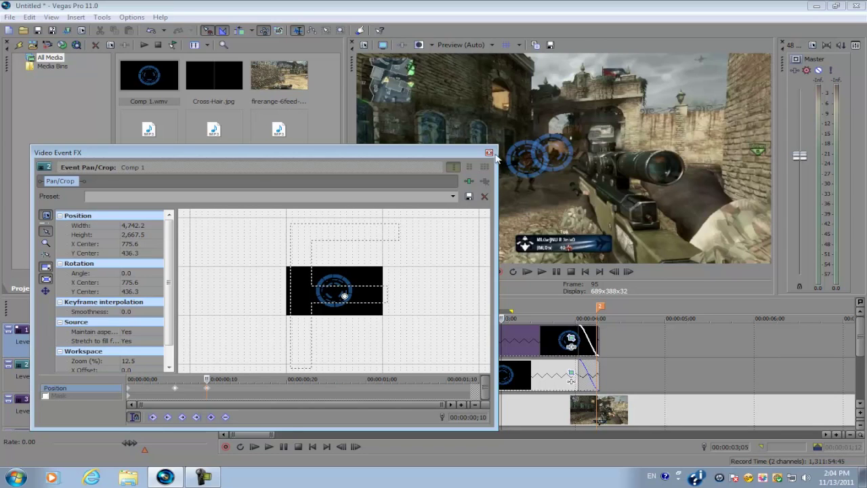
Enlarge the pan/crop frame to shrink the circle, then place it over the target
left_click_drag(499, 162, 731, 167)
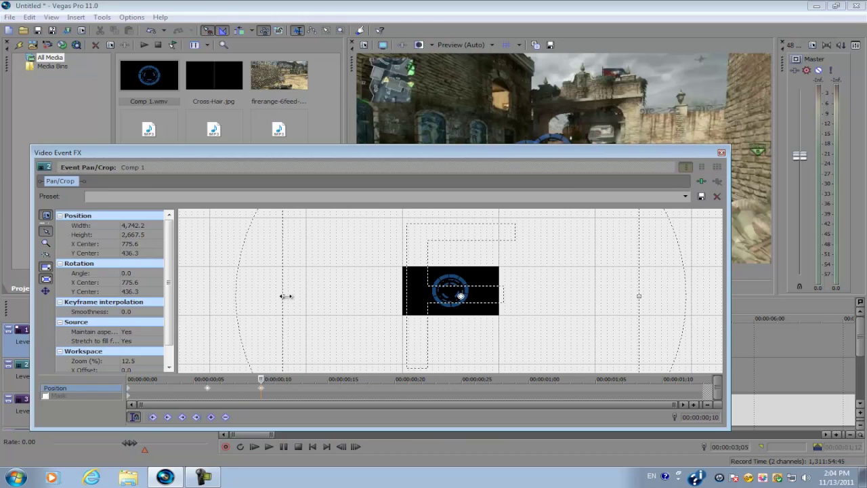
left_click_drag(283, 297, 223, 305)
left_click_drag(572, 153, 525, 227)
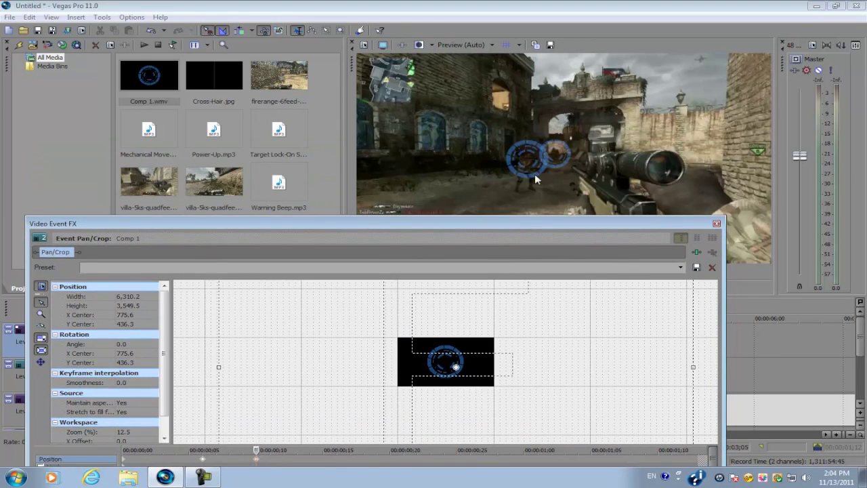
left_click_drag(218, 369, 197, 370)
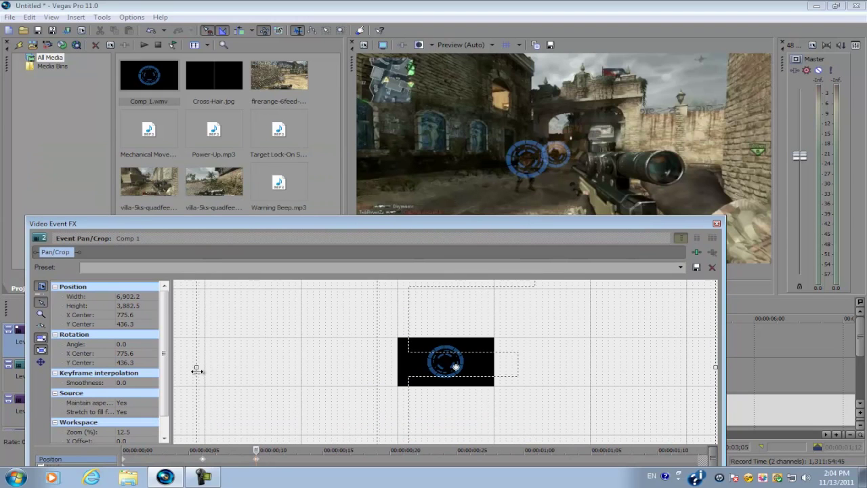
left_click_drag(444, 327, 459, 288)
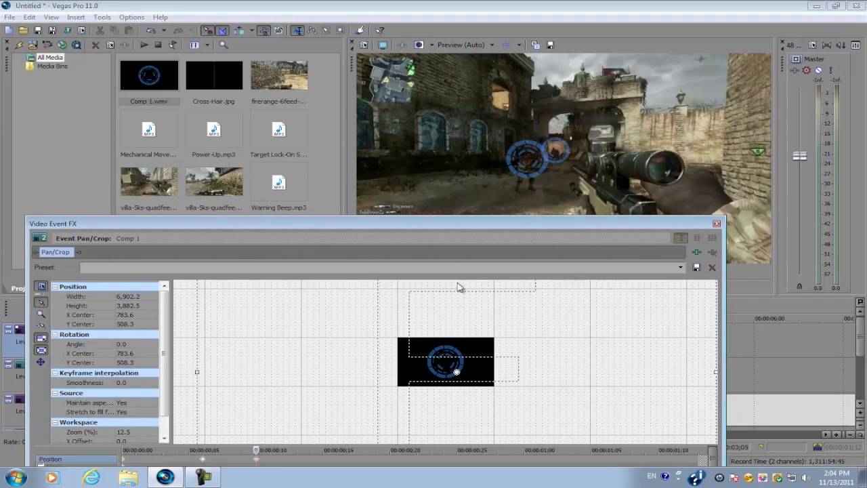
Keyframe the circle's position at 0;29, 1;08 and 1;11 to follow the target, then close the editor
left_click_drag(487, 224, 464, 181)
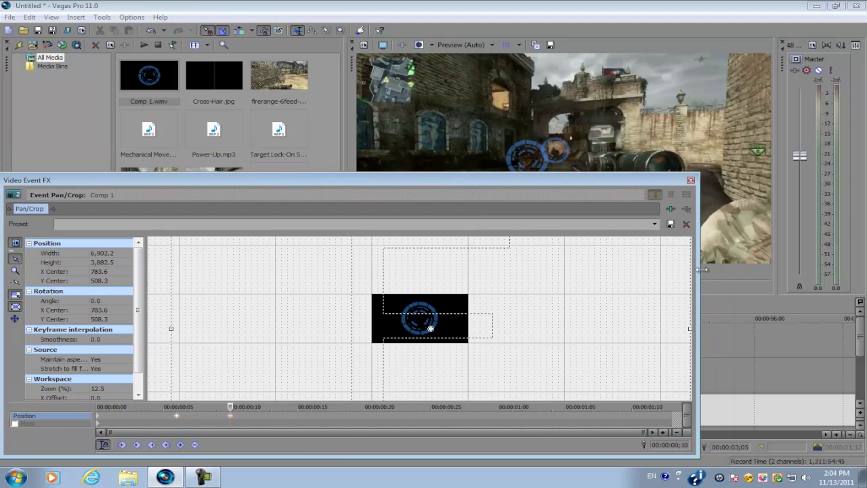
left_click_drag(702, 268, 414, 270)
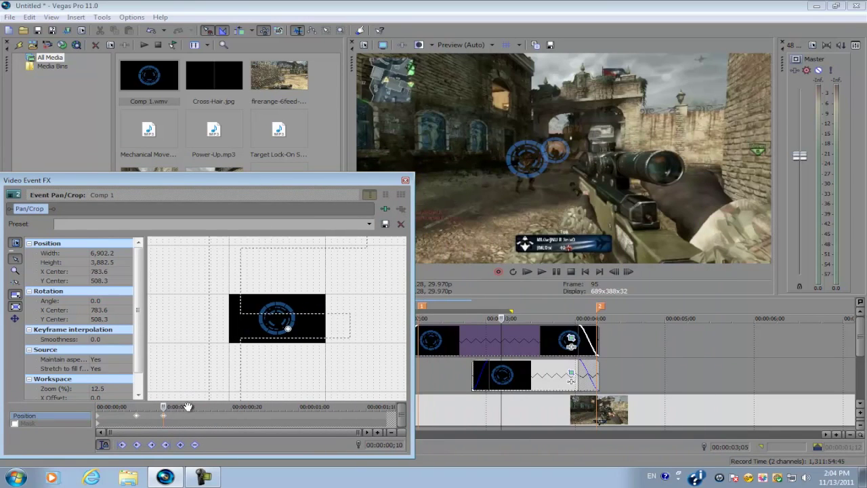
left_click_drag(169, 407, 293, 400)
left_click_drag(357, 301, 357, 300)
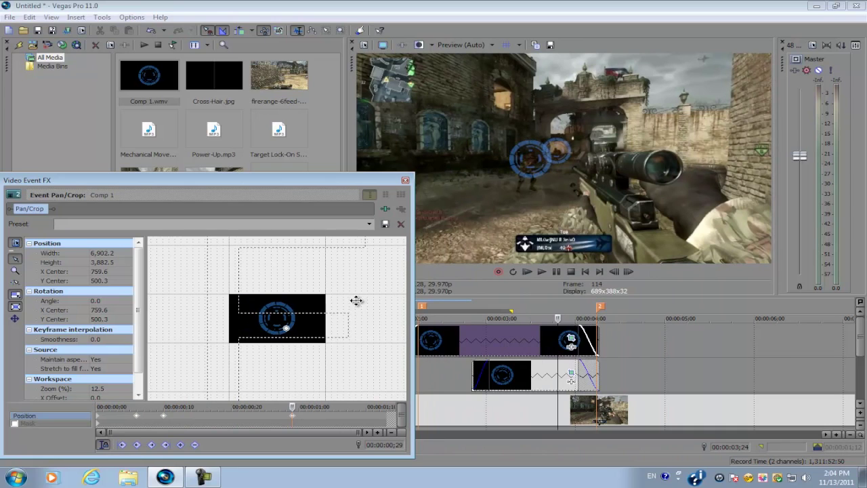
left_click_drag(298, 407, 353, 403)
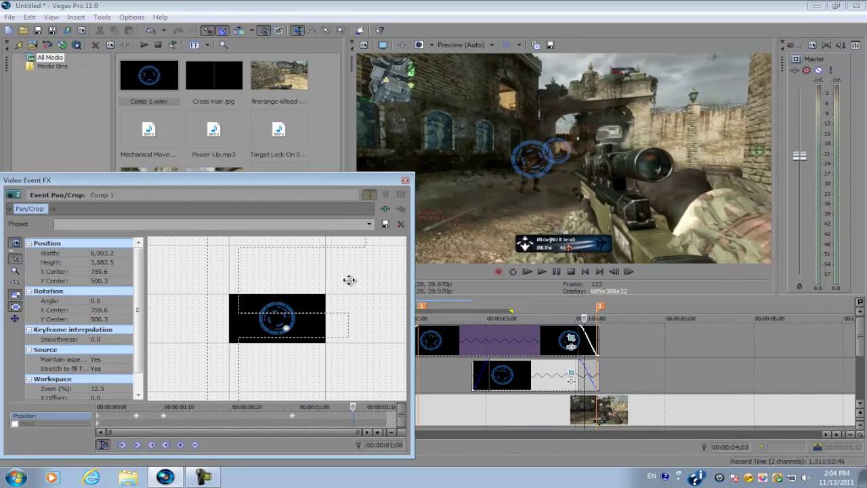
left_click_drag(349, 280, 344, 280)
left_click_drag(353, 408, 374, 407)
left_click_drag(370, 313, 364, 313)
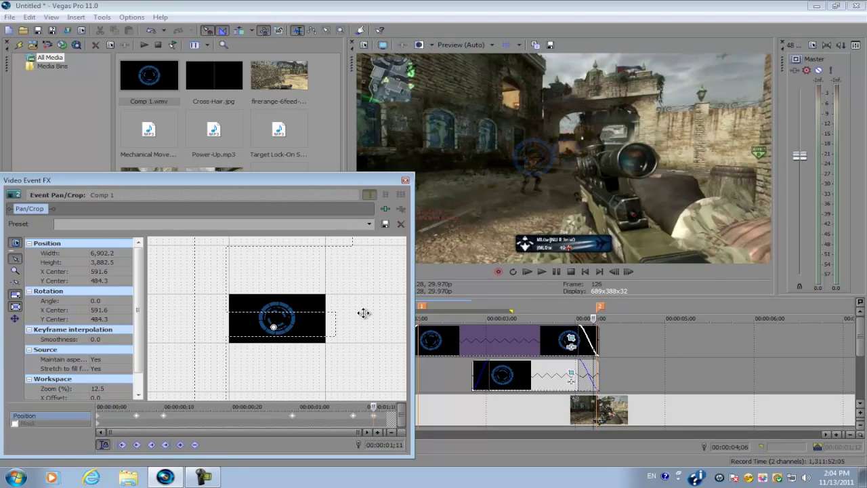
left_click_drag(373, 407, 391, 405)
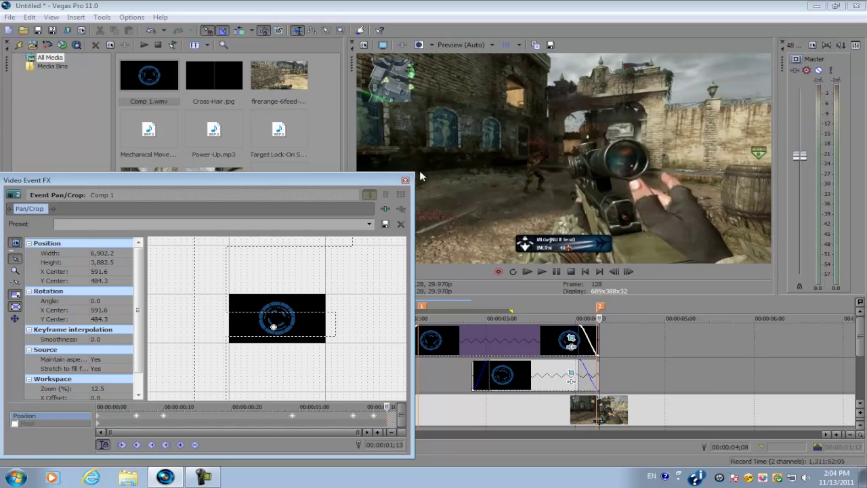
left_click(405, 180)
Step through frames 02;25 to 03;04 to confirm the circle stays on the target
left_click(469, 344)
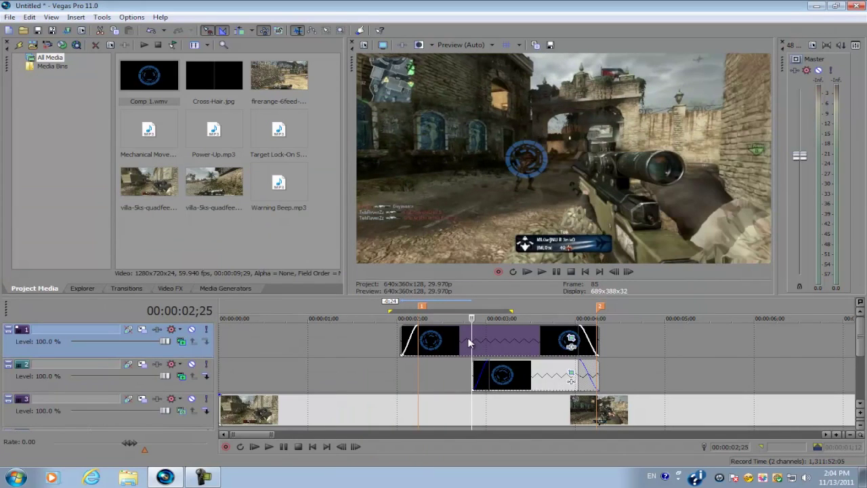
scroll(501, 344, "up", 3)
scroll(527, 345, "down", 3)
left_click_drag(637, 311, 389, 311)
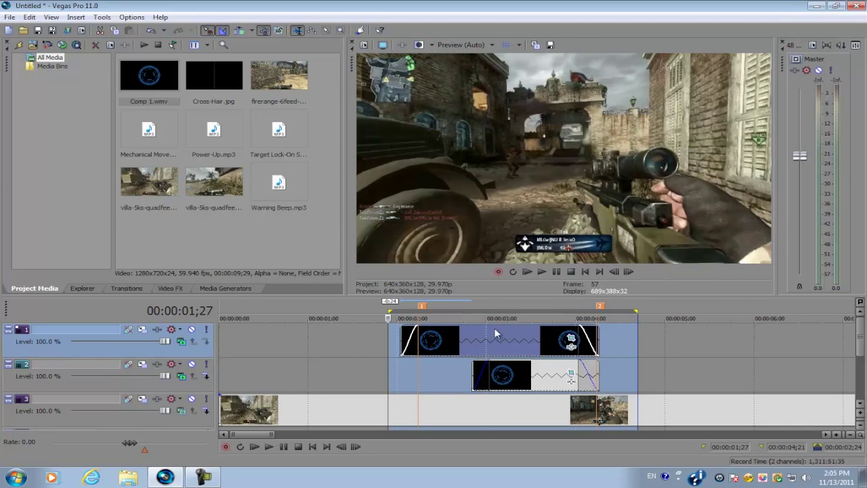
left_click(470, 340)
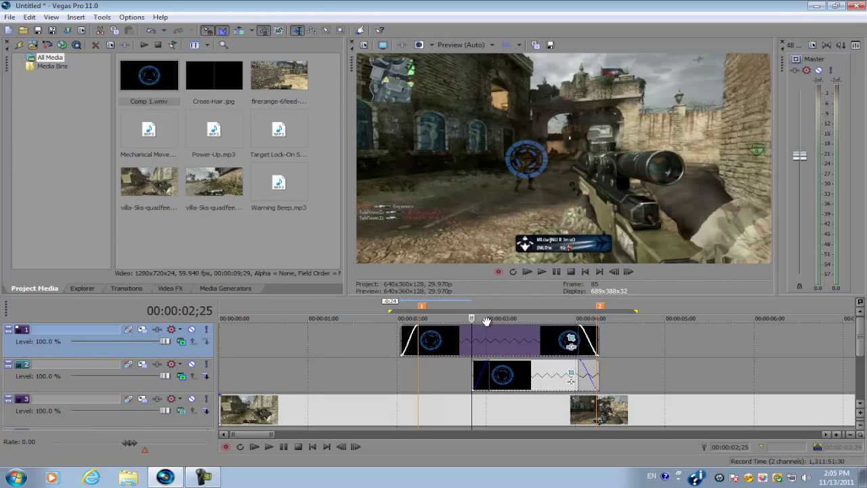
key("Right")
key("Right")
key("Right")
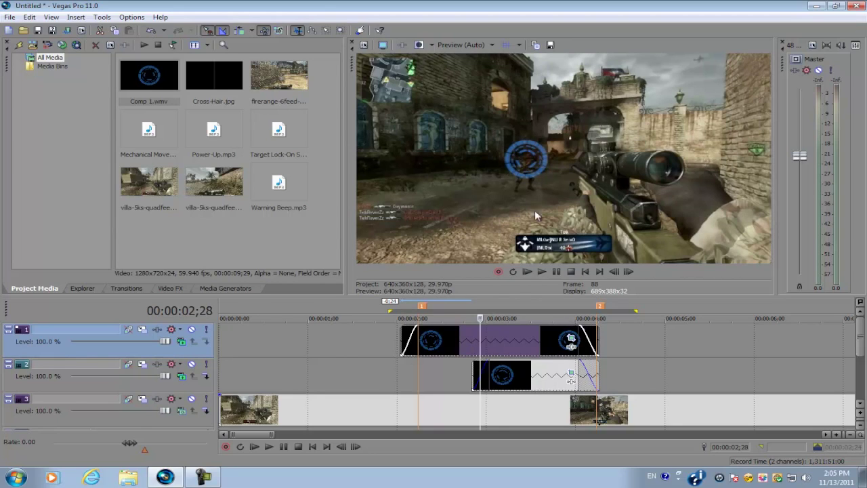
left_click(488, 340)
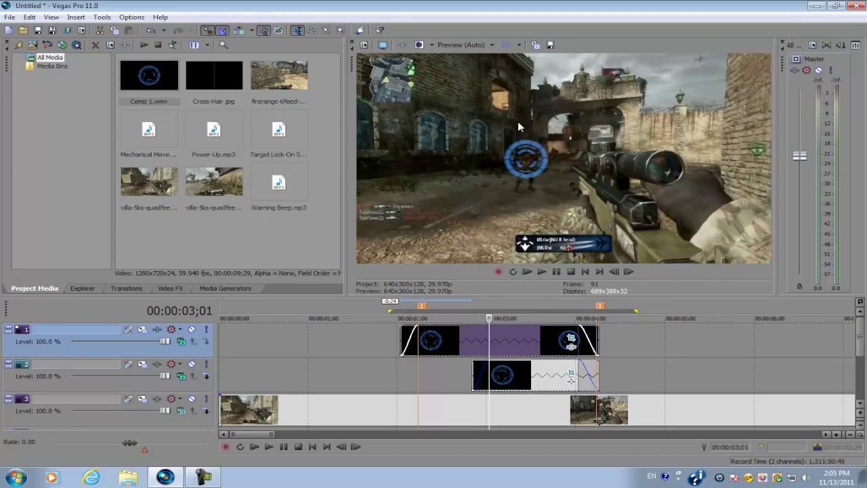
key("Right")
key("Right")
key("Right")
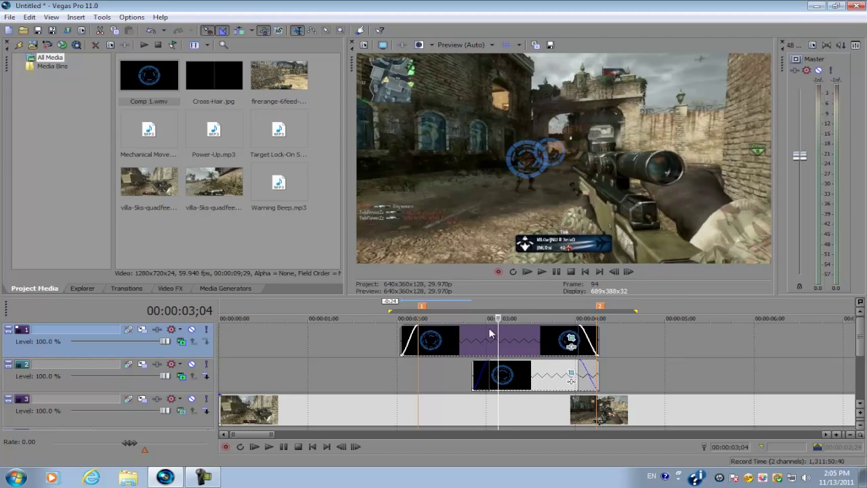
left_click(472, 336)
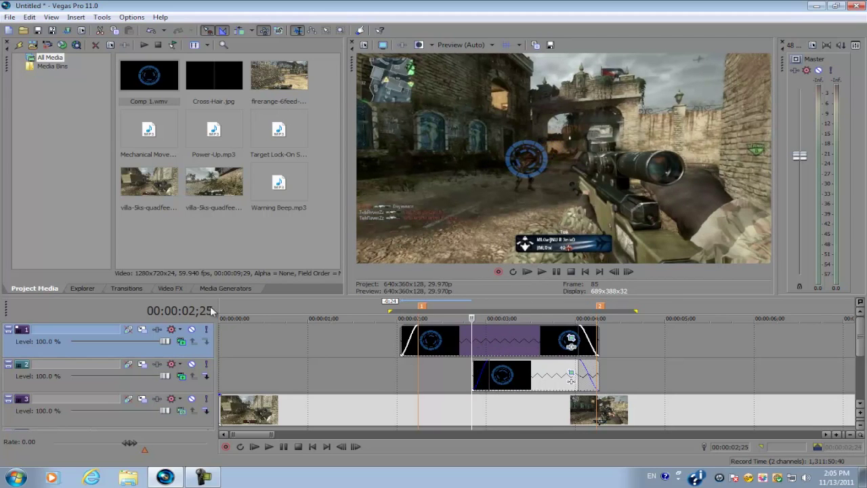
left_click(178, 290)
Apply the Color Balance effect to the lock-on circle clip on track 1
scroll(133, 69, "up", 20)
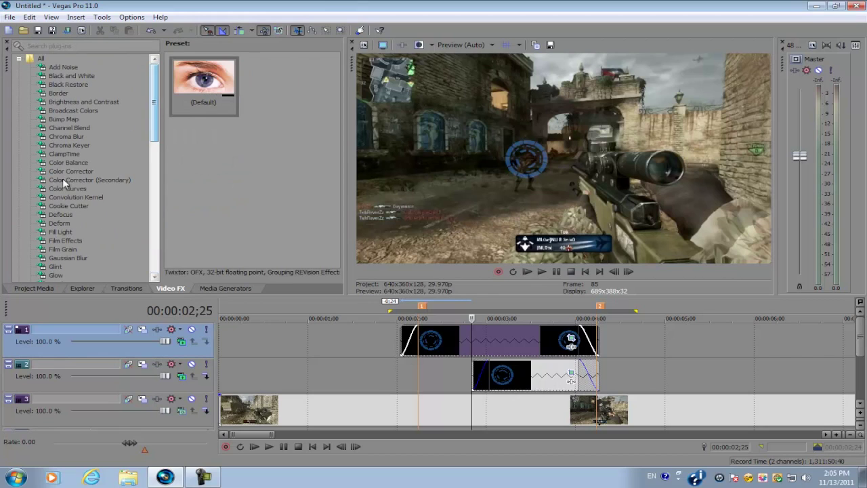
left_click_drag(70, 163, 515, 336)
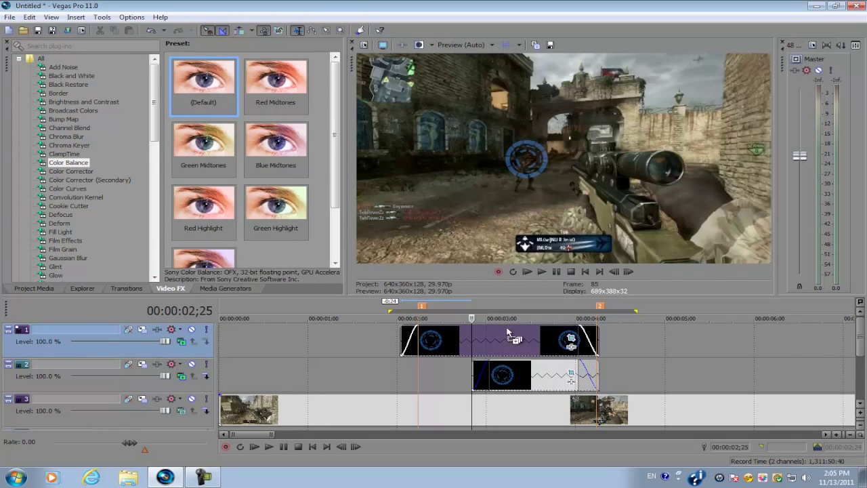
left_click(454, 339)
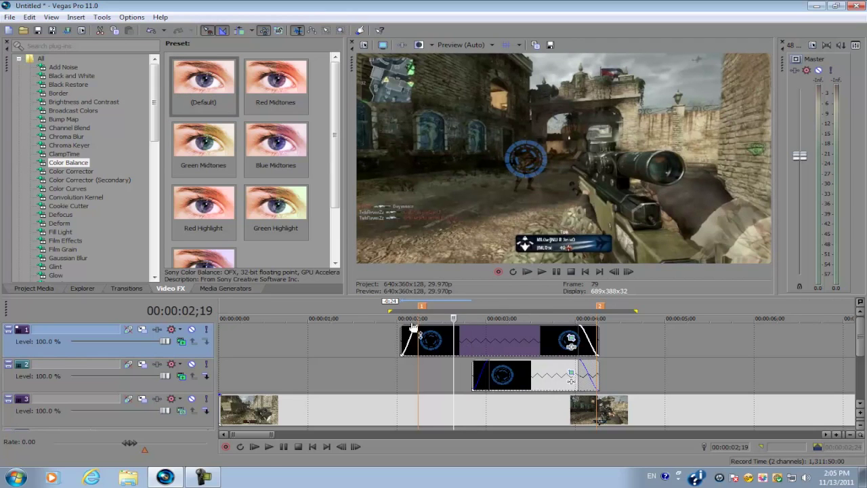
key("space")
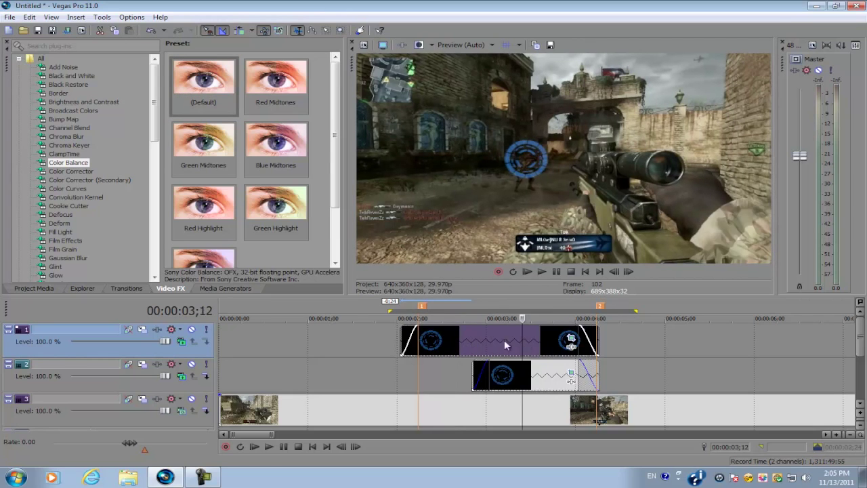
key("space")
left_click_drag(203, 81, 467, 332)
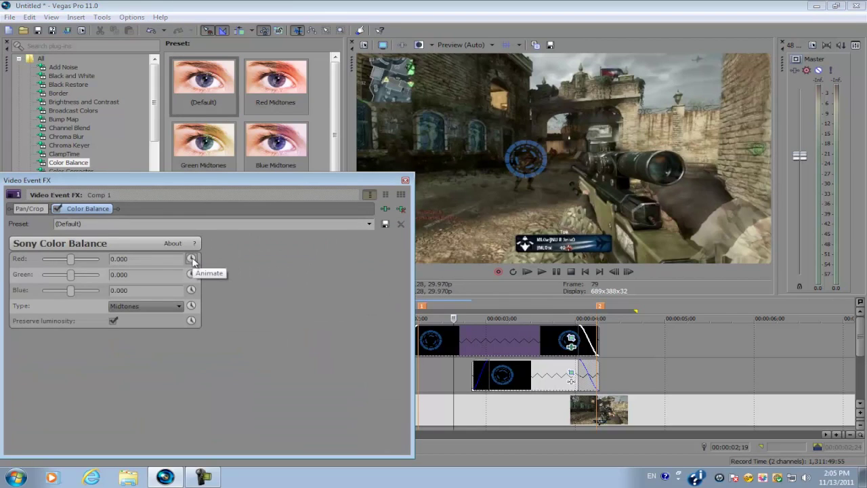
Animate Red, keyframing it from 0.000 at 0;24 to 0.500 at 1;00
left_click(192, 260)
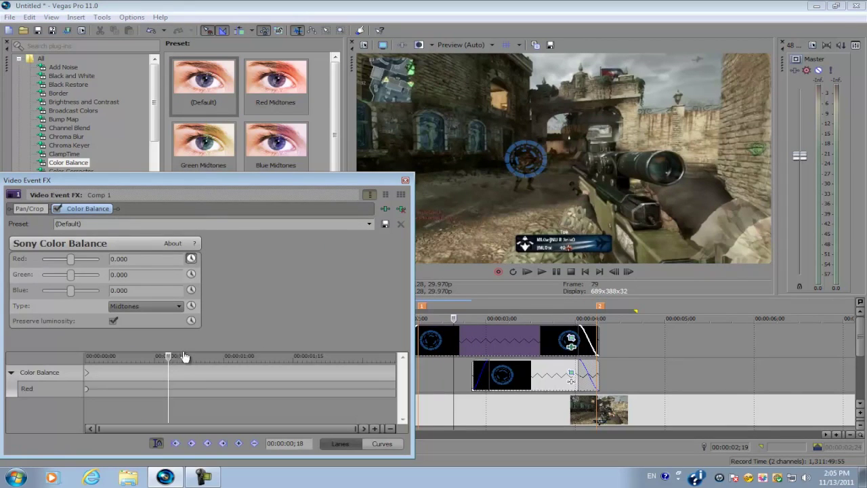
left_click(476, 379)
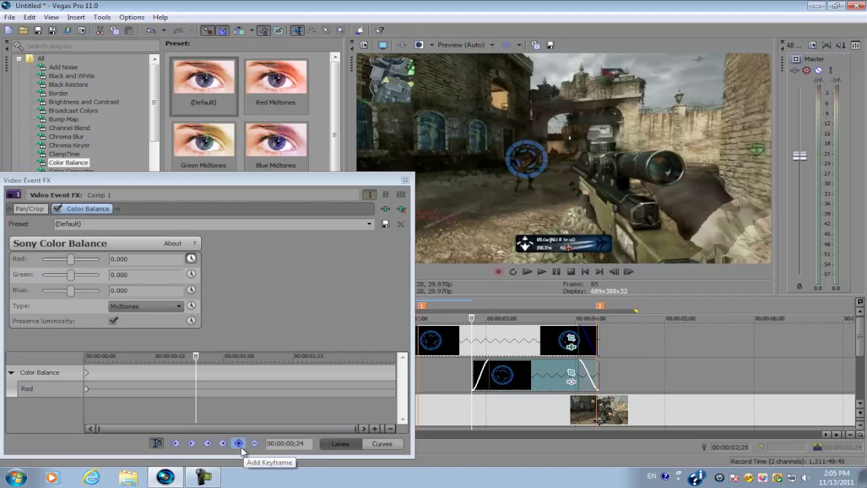
left_click(239, 443)
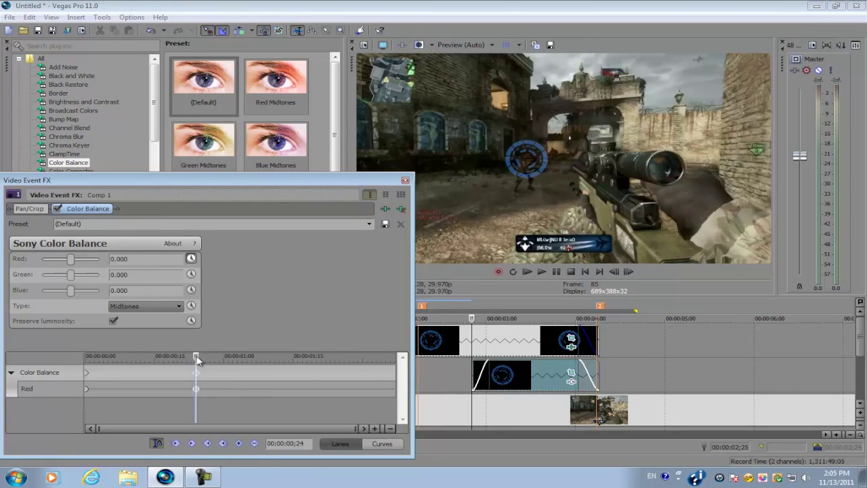
left_click_drag(198, 360, 229, 362)
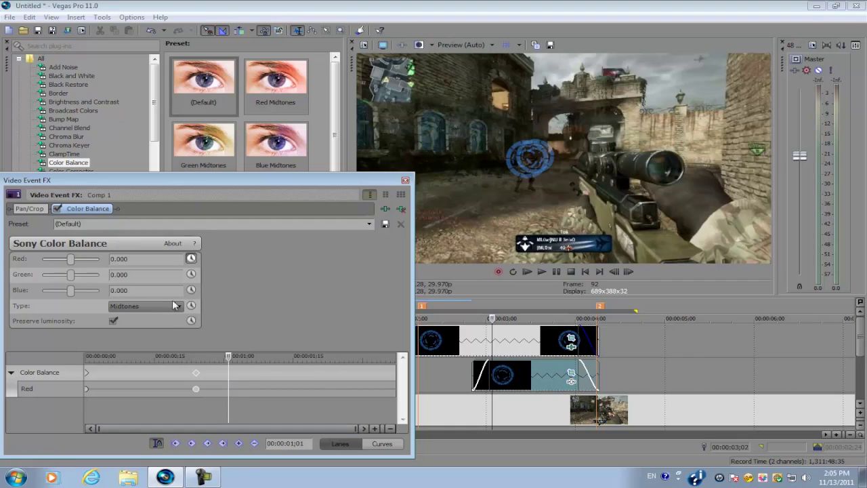
left_click_drag(72, 262, 106, 261)
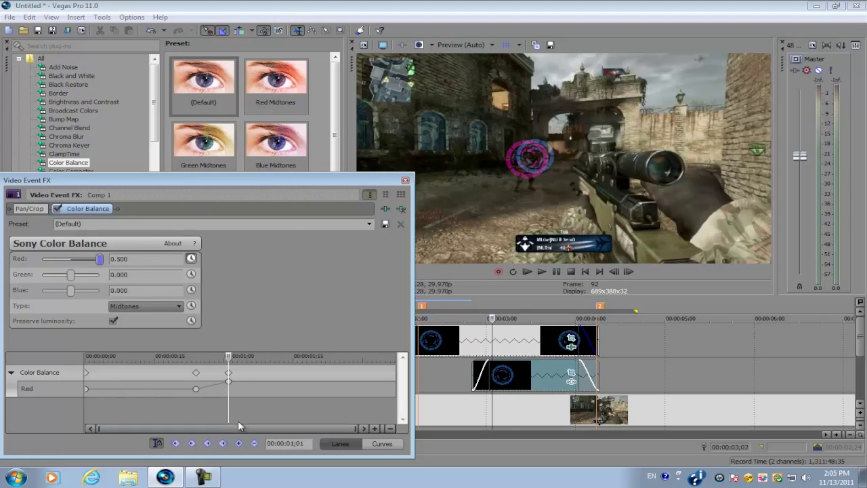
left_click_drag(229, 356, 197, 360)
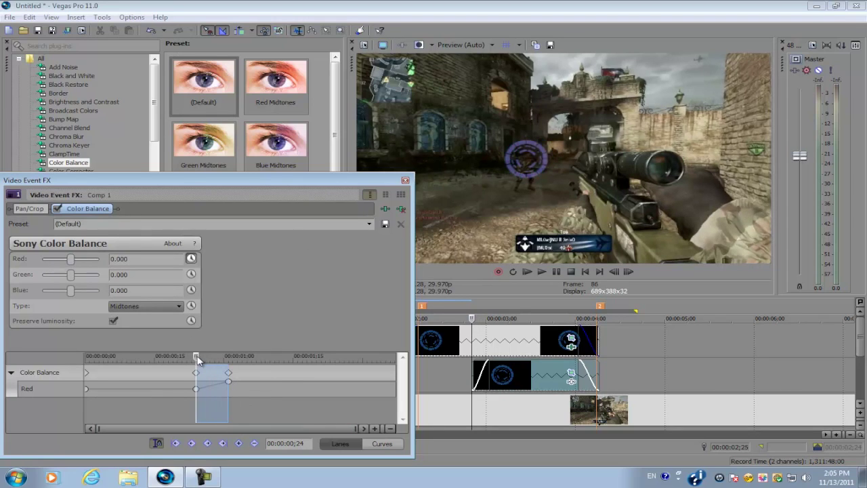
left_click(197, 359)
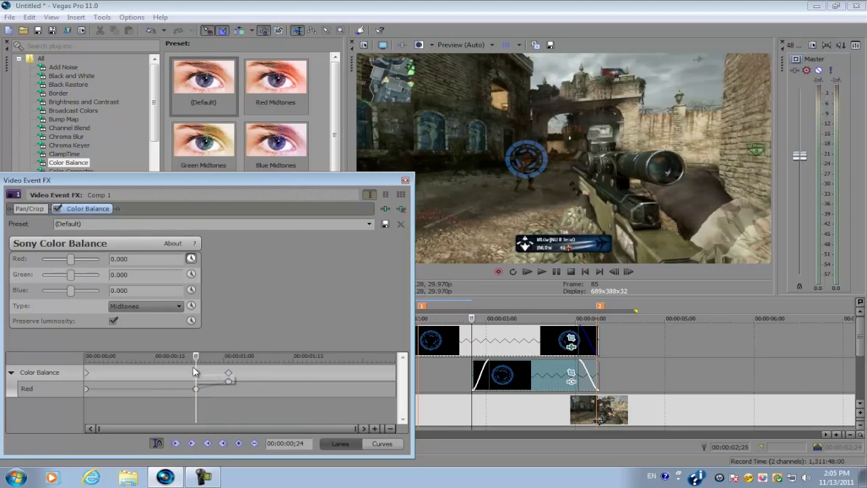
left_click(191, 275)
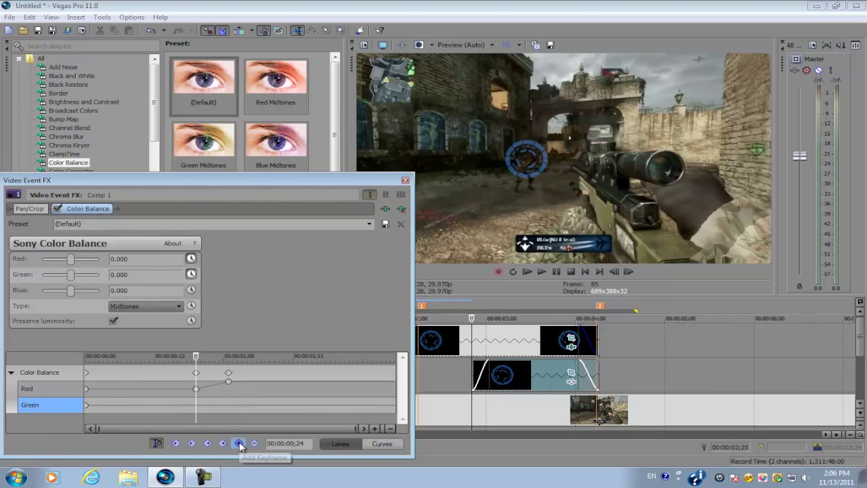
Keyframe Green down to -0.500 at 1;01
left_click_drag(196, 357, 226, 363)
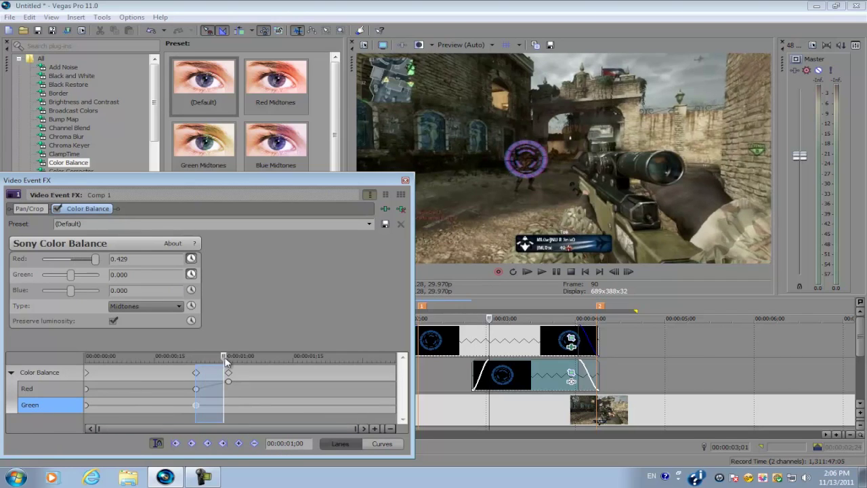
left_click(228, 377)
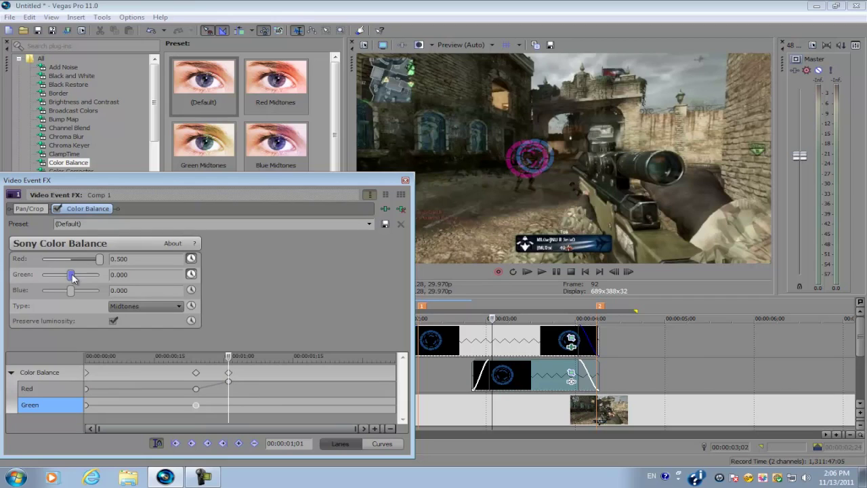
left_click_drag(72, 278, 1, 274)
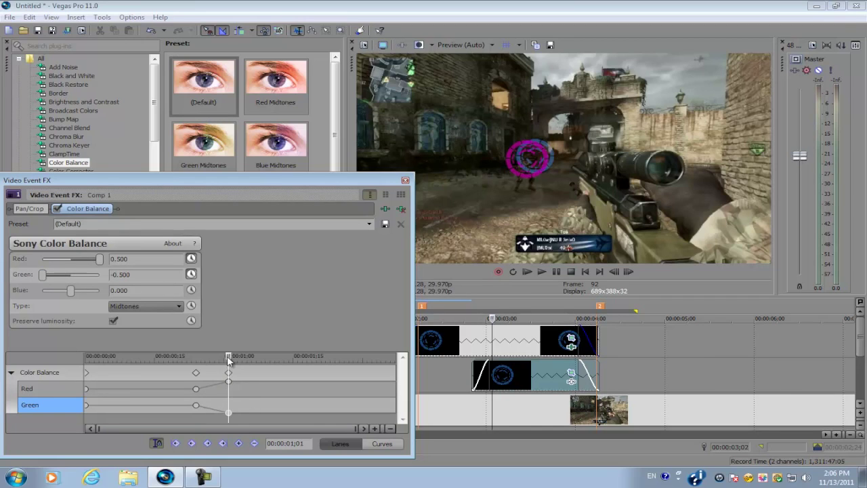
left_click_drag(228, 359, 196, 357)
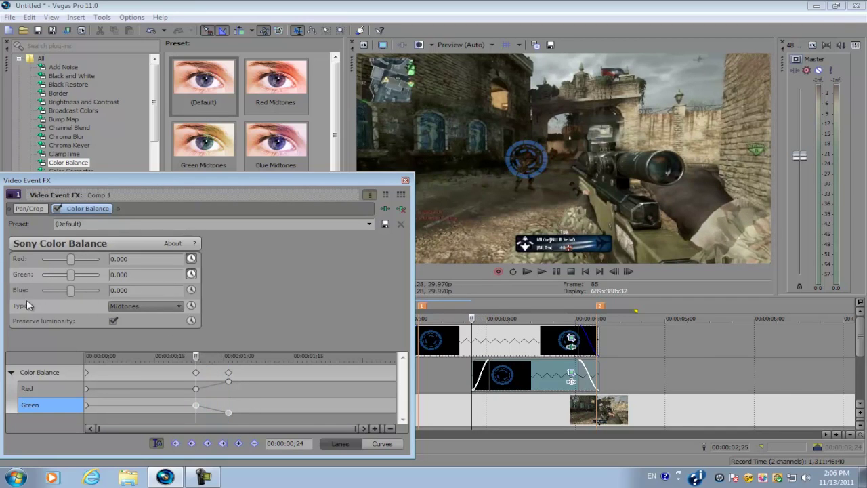
Keyframe Blue down to -0.500 at 1;01 and close the effect settings
left_click(191, 291)
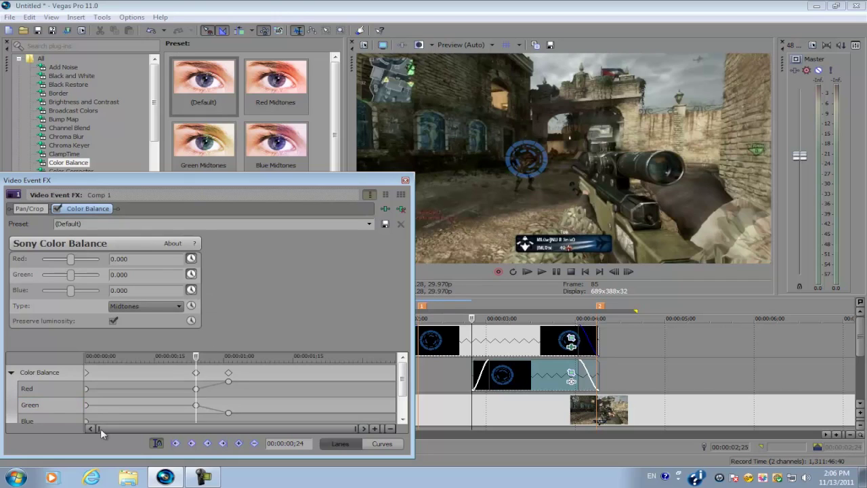
left_click(46, 420)
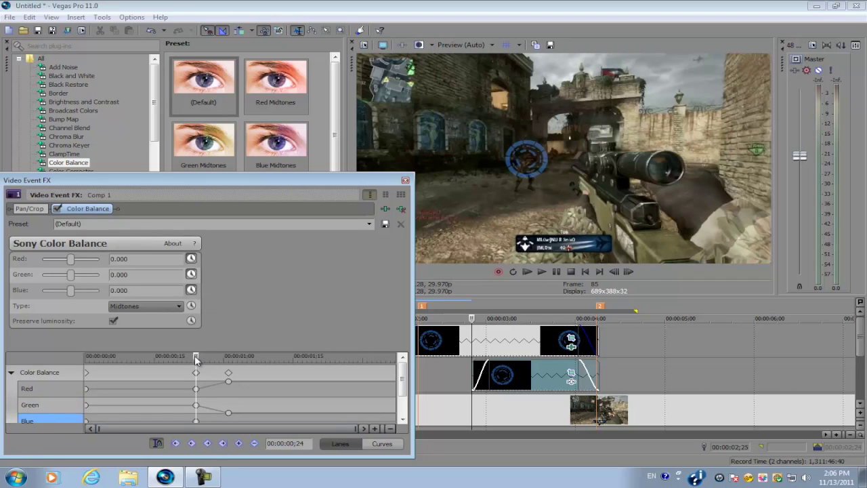
left_click_drag(196, 359, 228, 359)
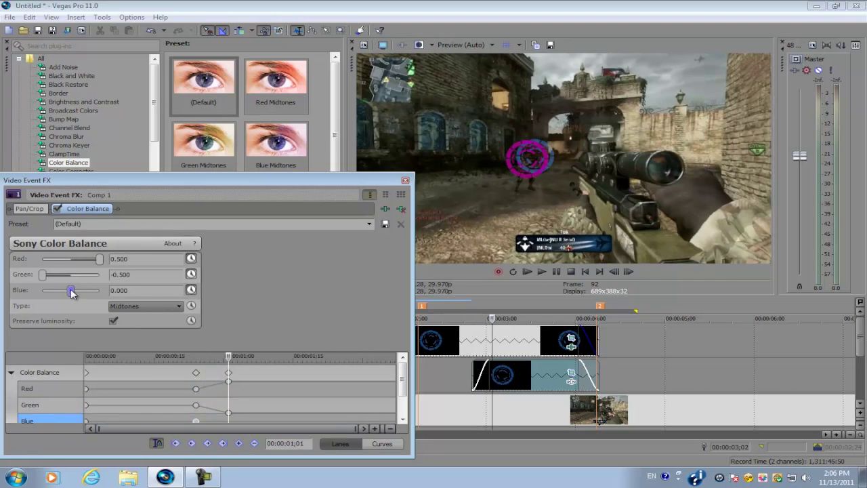
left_click_drag(71, 291, 15, 293)
left_click(406, 181)
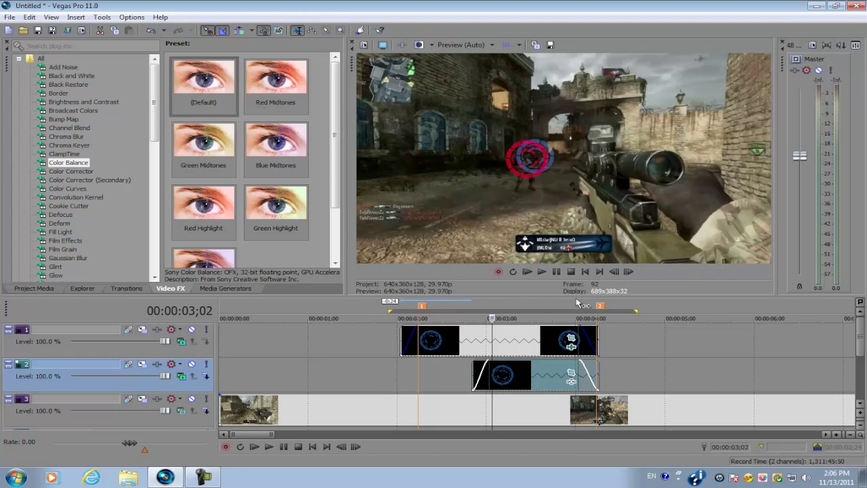
key("space")
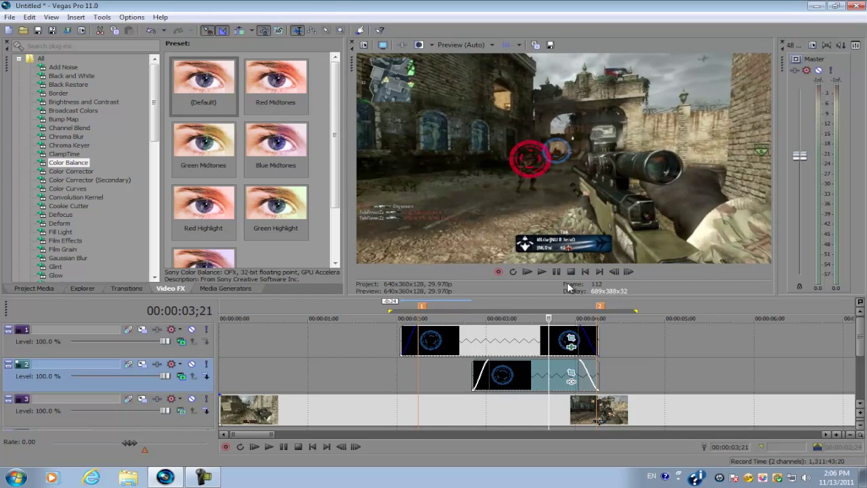
key("o")
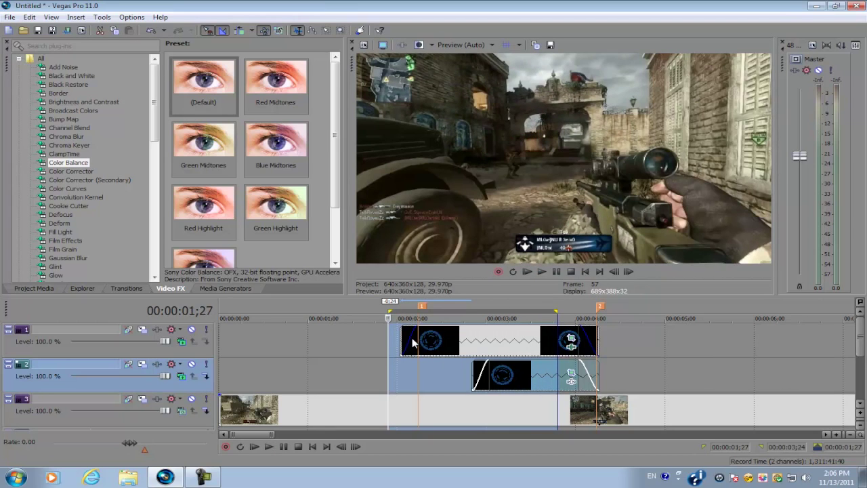
scroll(341, 363, "down", 5)
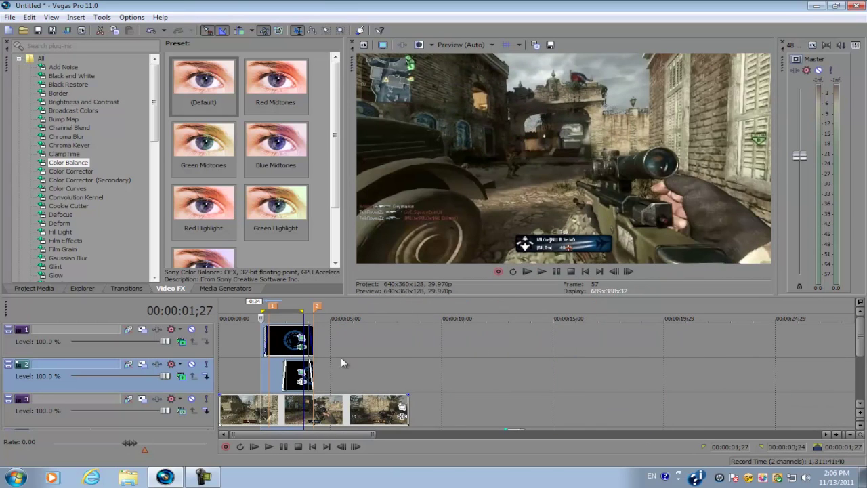
left_click(420, 346)
Add Warning Beep.mp3, the lock-on sound, Power-Up.mp3 and Mechanical Movement.mp3 to audio track 4
scroll(416, 348, "down", 1)
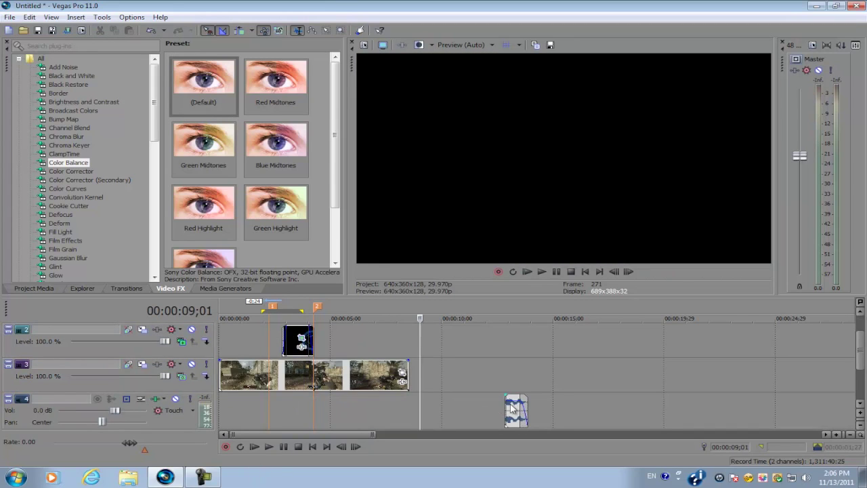
left_click_drag(513, 412, 494, 412)
left_click(35, 288)
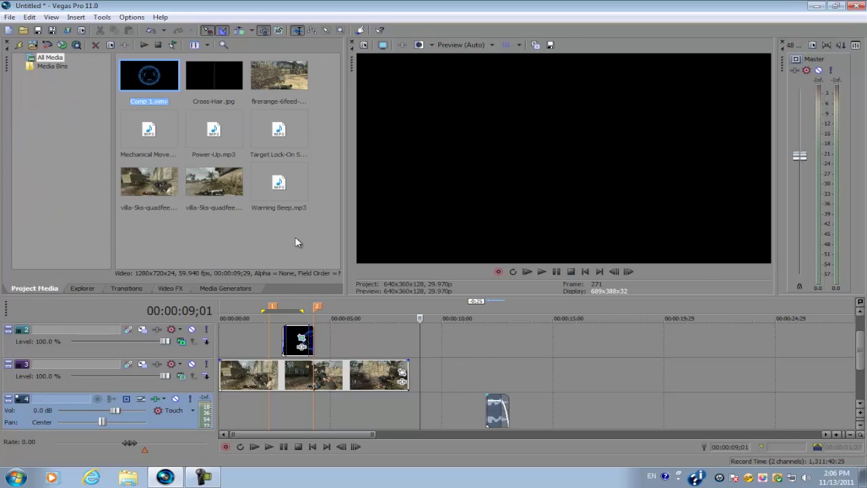
left_click(296, 242)
left_click(289, 210)
left_click(279, 132, "ctrl")
left_click(194, 133, "ctrl")
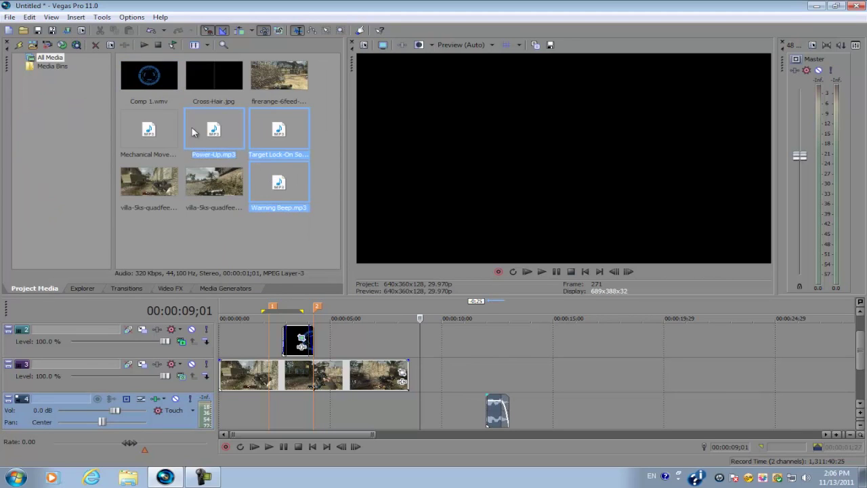
left_click(155, 134, "ctrl")
left_click_drag(149, 133, 519, 409)
Play the newly added sound effects from 13;08
left_click(518, 409)
scroll(518, 409, "up", 5)
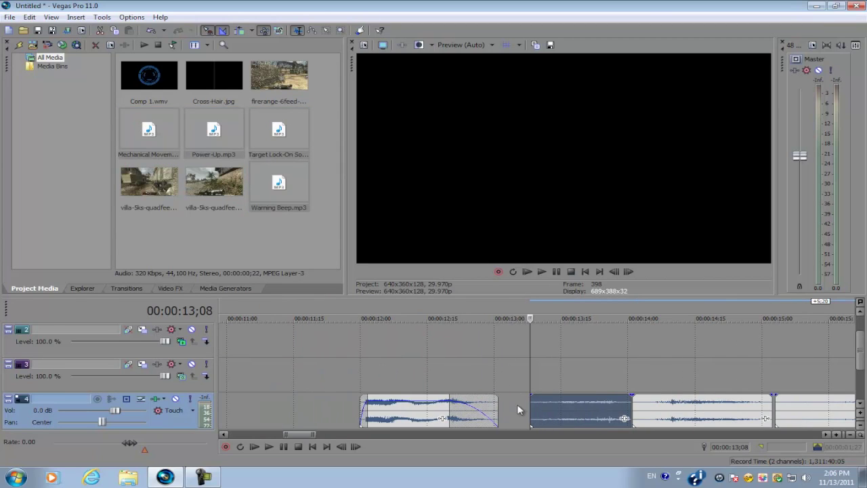
scroll(540, 407, "down", 3)
key("space")
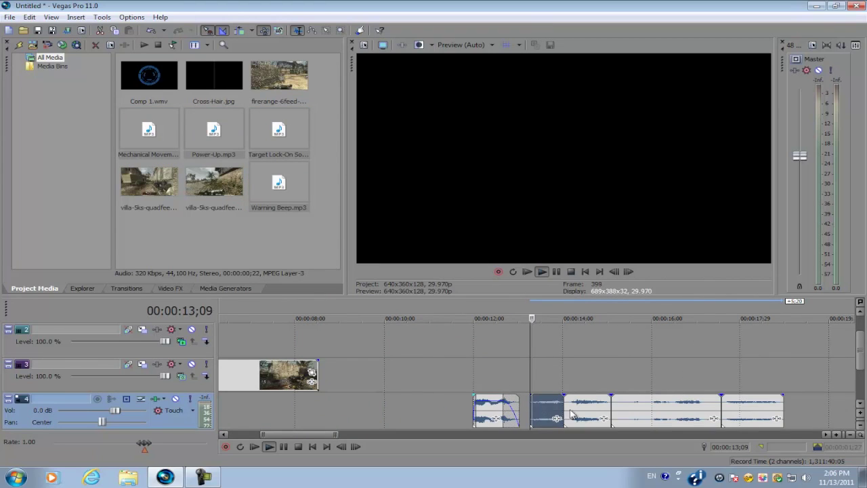
Preview the sound at 15;03 and move it to start near 2;07
left_click(616, 414)
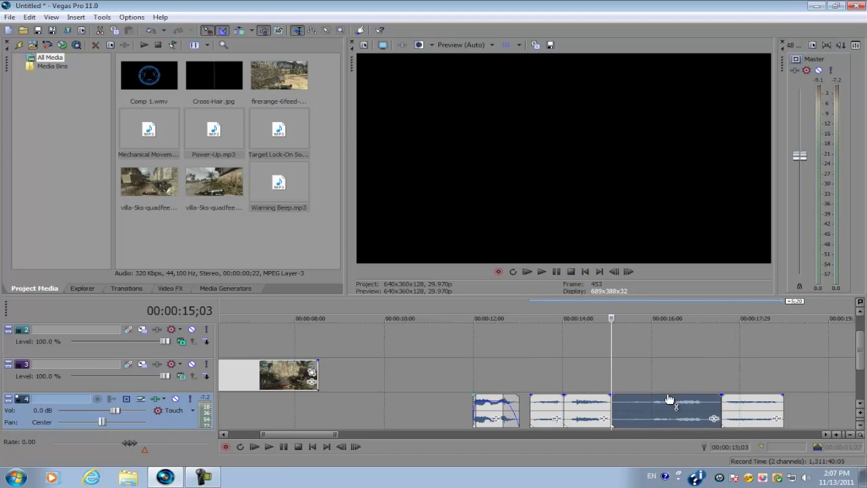
key("space")
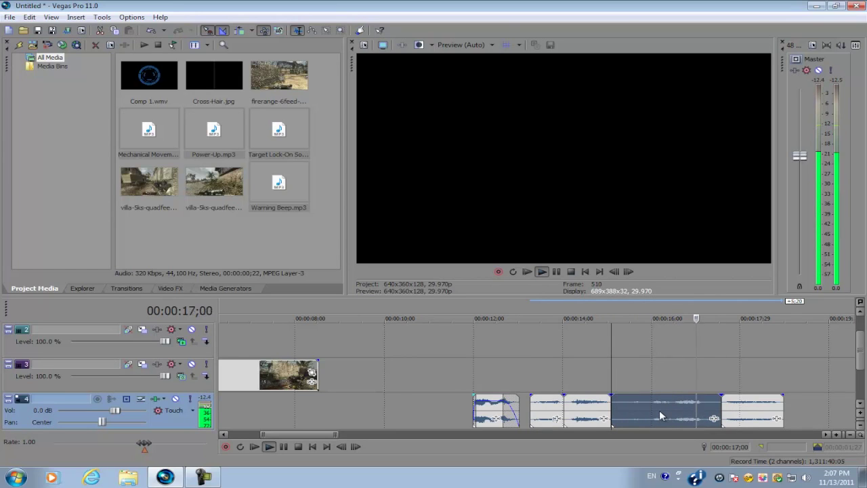
key("space")
scroll(659, 410, "down", 5)
scroll(398, 412, "up", 3)
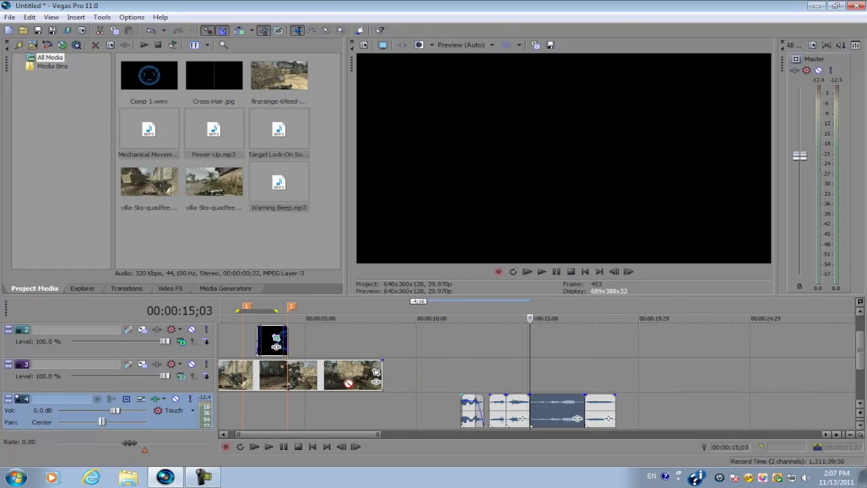
left_click_drag(550, 410, 267, 409)
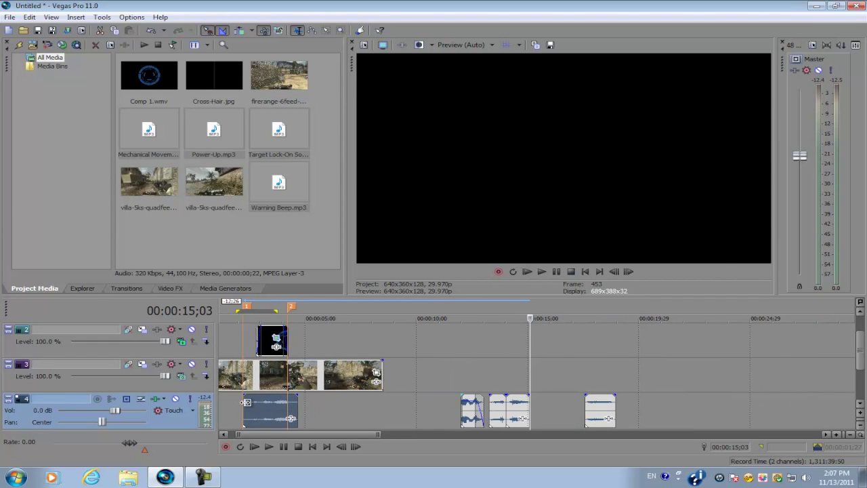
left_click(245, 405)
scroll(246, 405, "up", 4)
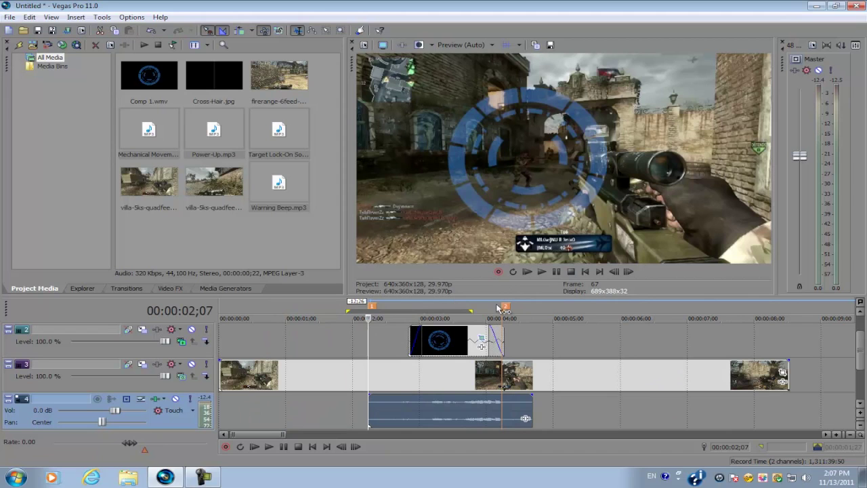
Shift the track 4 sound slightly earlier to about 1;27, preview it, and trim its start
key("space")
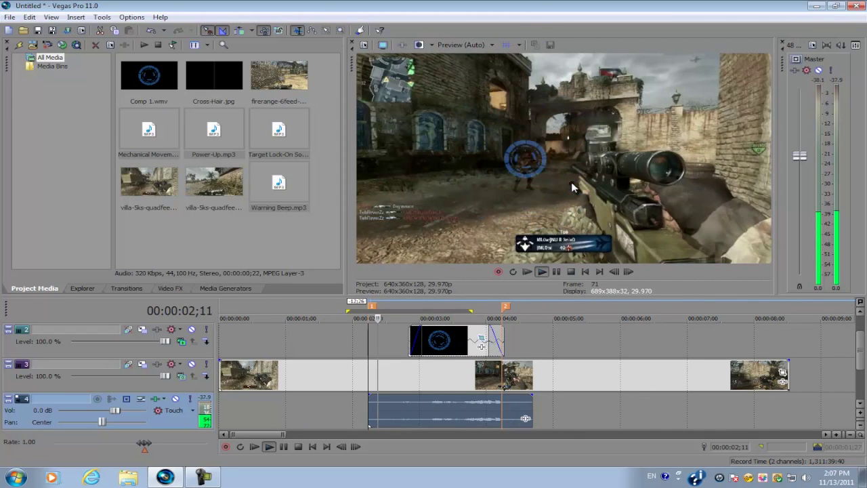
key("space")
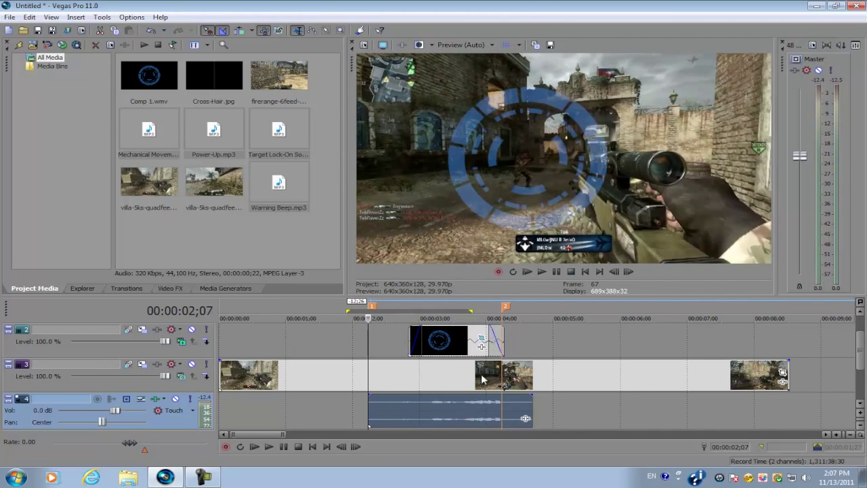
left_click_drag(469, 413, 448, 412)
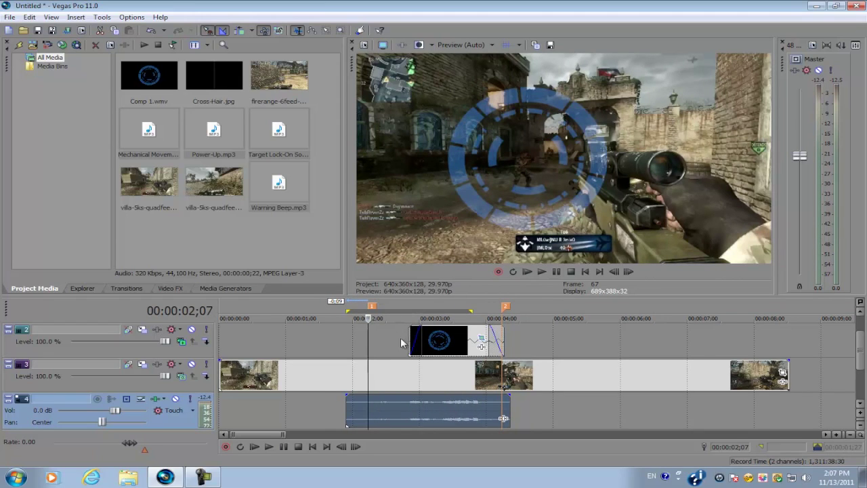
key("space")
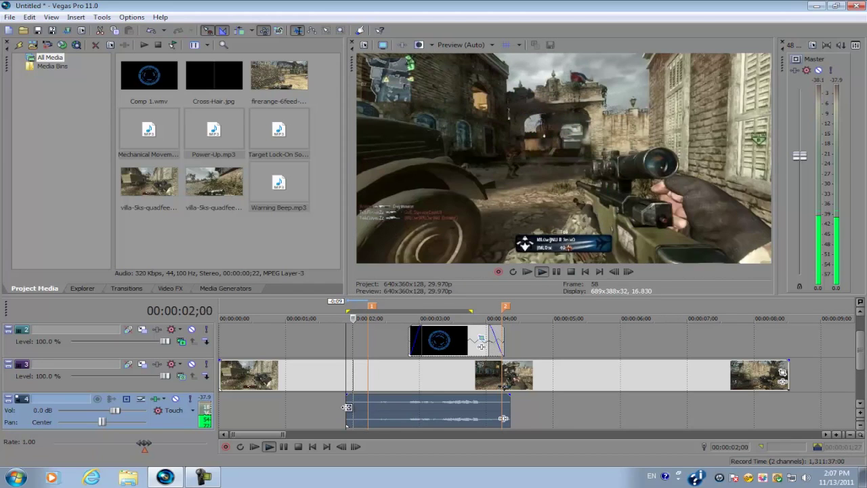
key("space")
key("space")
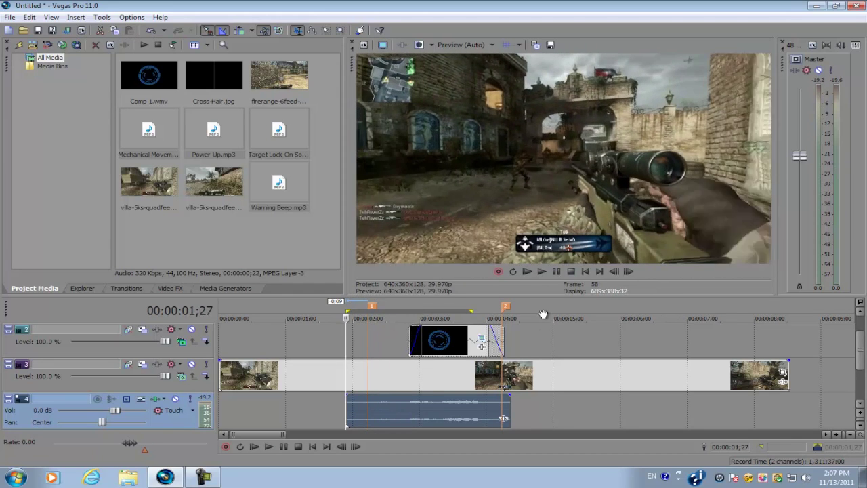
key("space")
key("space")
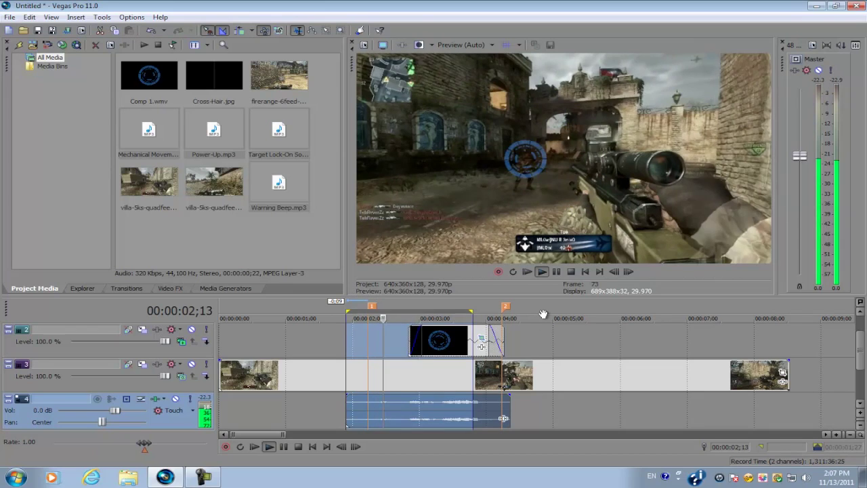
key("space")
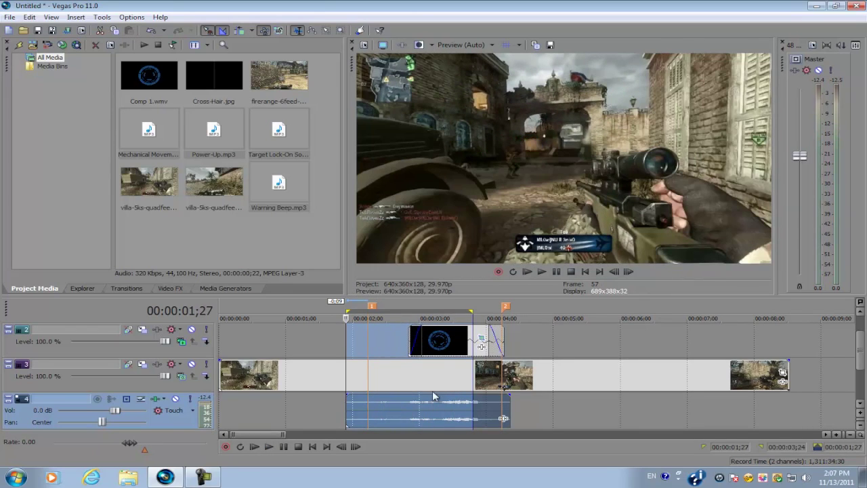
scroll(429, 387, "down", 3)
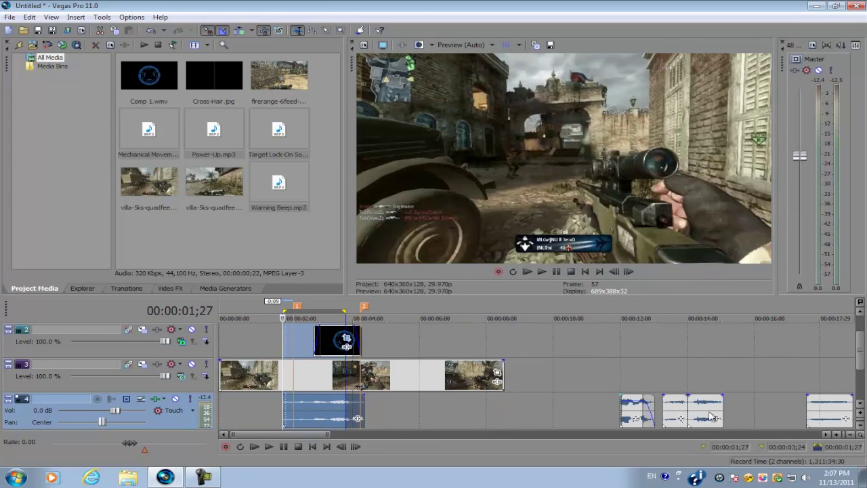
left_click_drag(274, 429, 269, 415)
Loop-preview from 01;09 and start the lock-on sound slightly later
left_click_drag(400, 309, 264, 309)
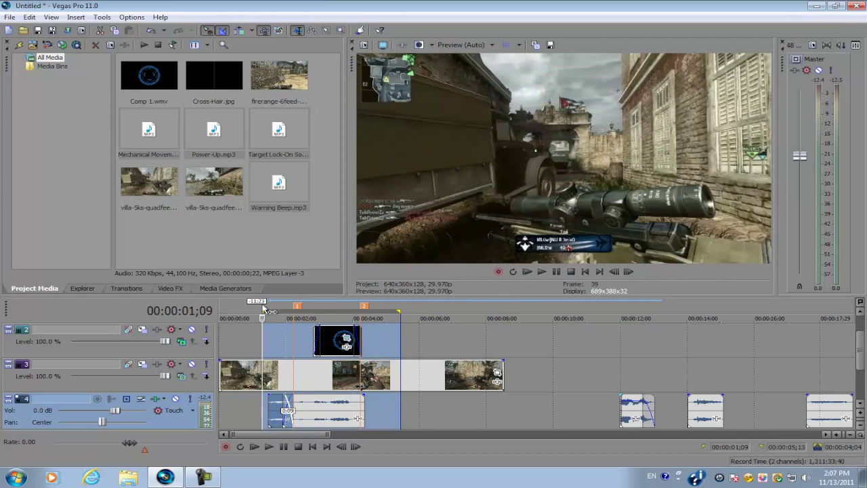
key("space")
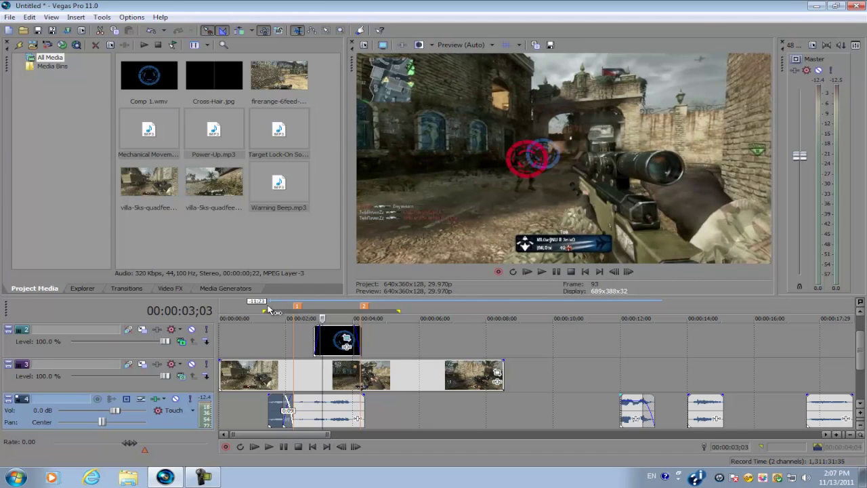
key("space")
key("space")
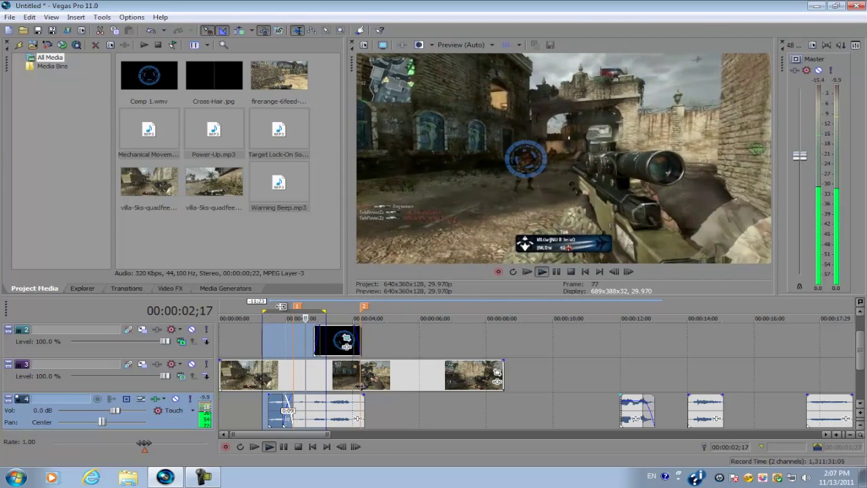
key("space")
left_click_drag(276, 405, 283, 410)
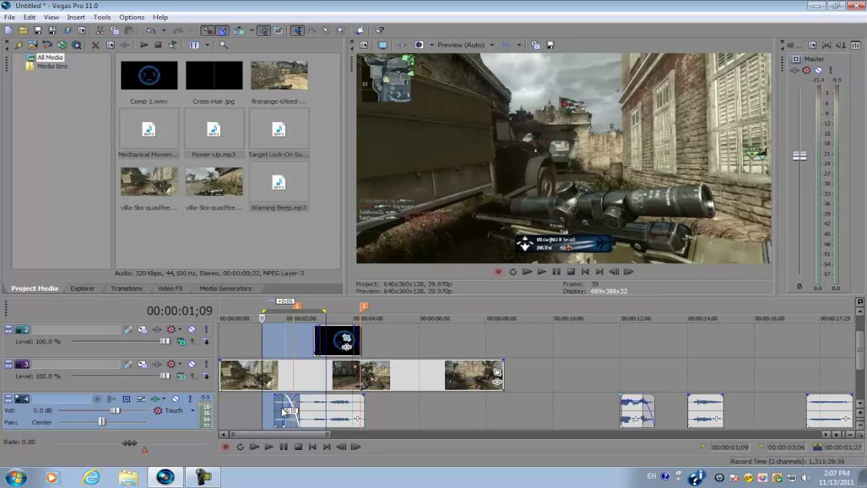
left_click_drag(386, 330, 283, 328)
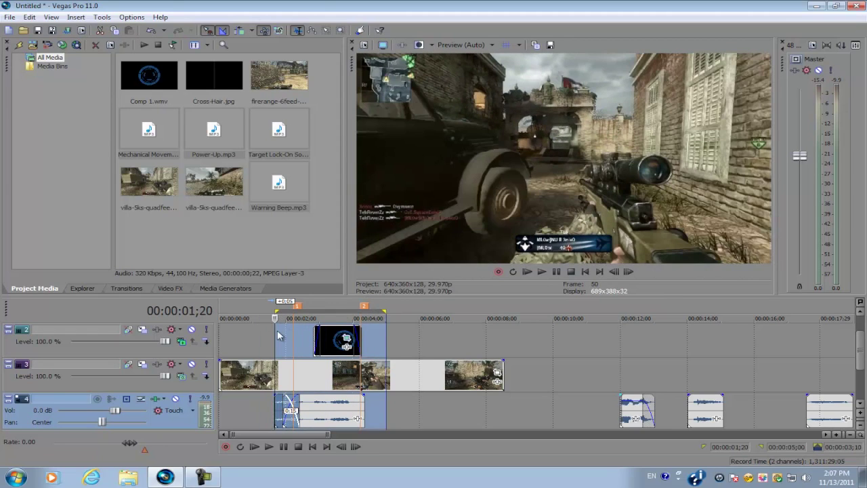
left_click(288, 329)
key("space")
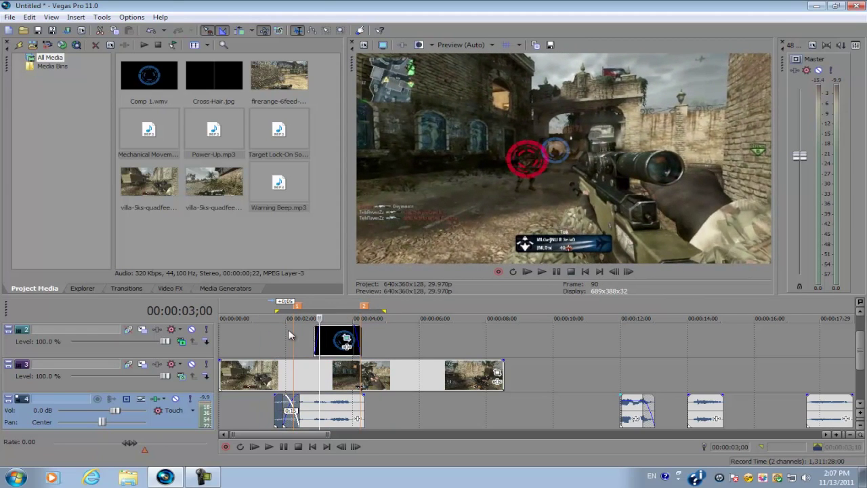
key("BackSpace")
key("space")
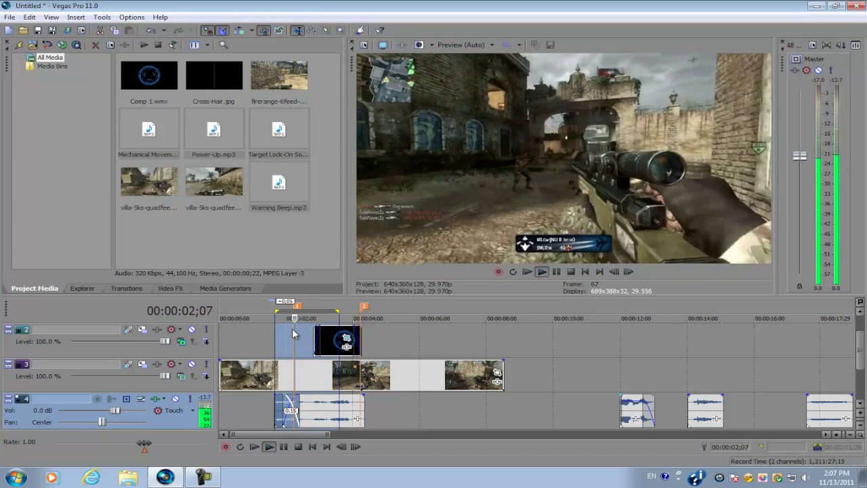
key("space")
Trim the sound's start to about 2;01 and loop-preview 2;01–4;00 to check sync
left_click(283, 410)
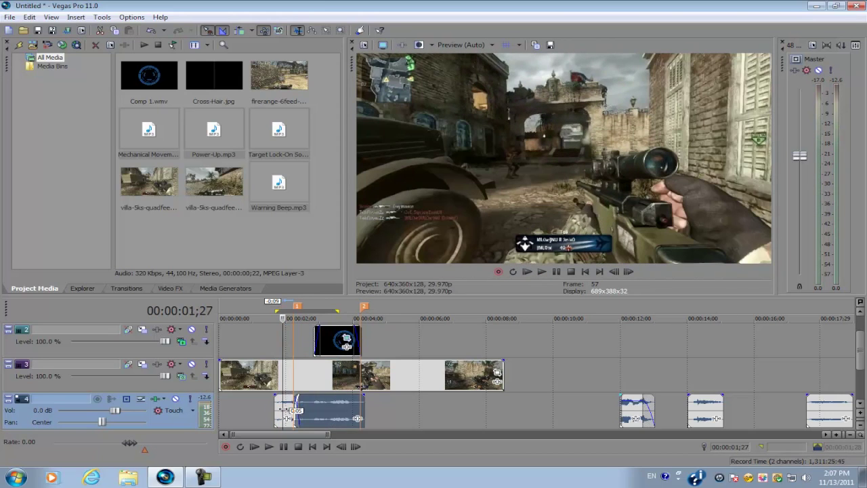
key("space")
left_click_drag(283, 411, 288, 411)
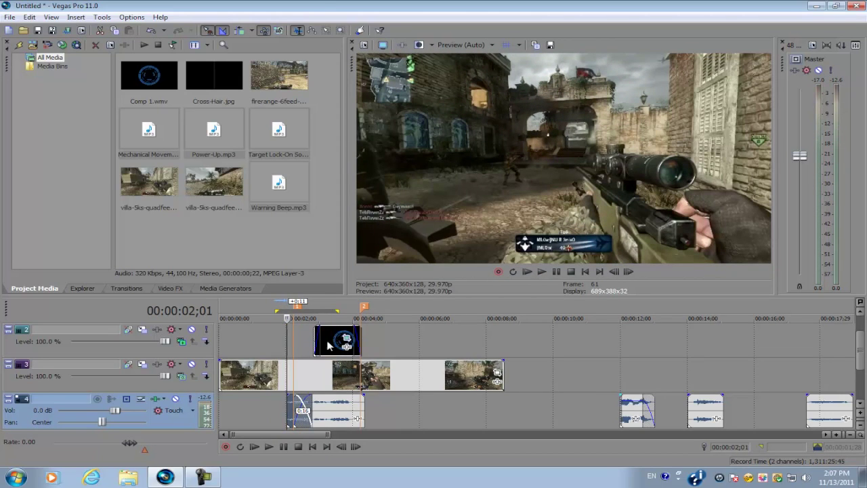
left_click_drag(350, 314, 288, 316)
key("space")
key("space")
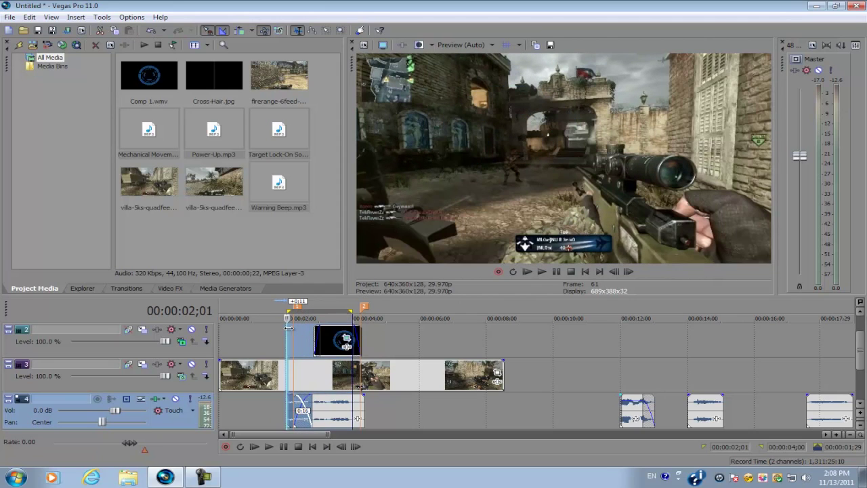
key("space")
scroll(380, 398, "up", 3)
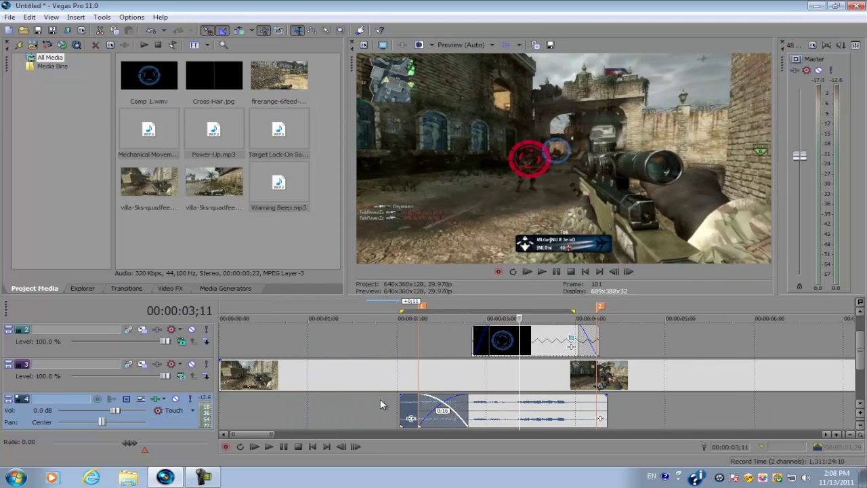
key("space")
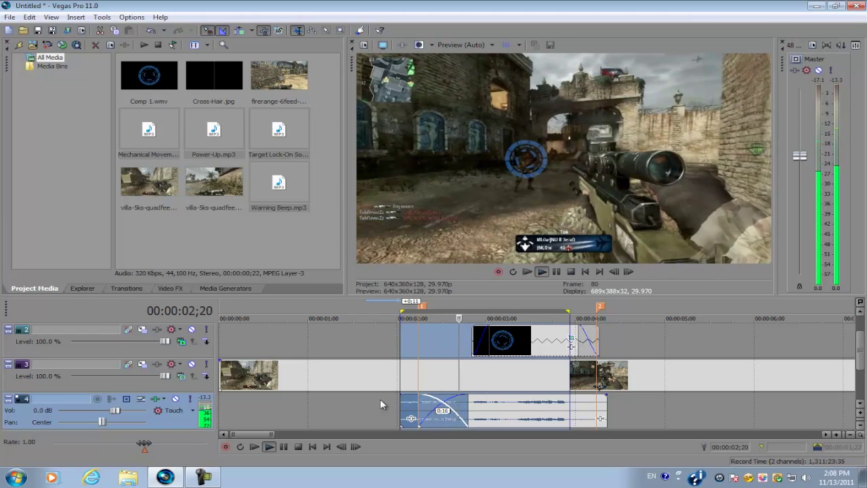
scroll(397, 398, "down", 4)
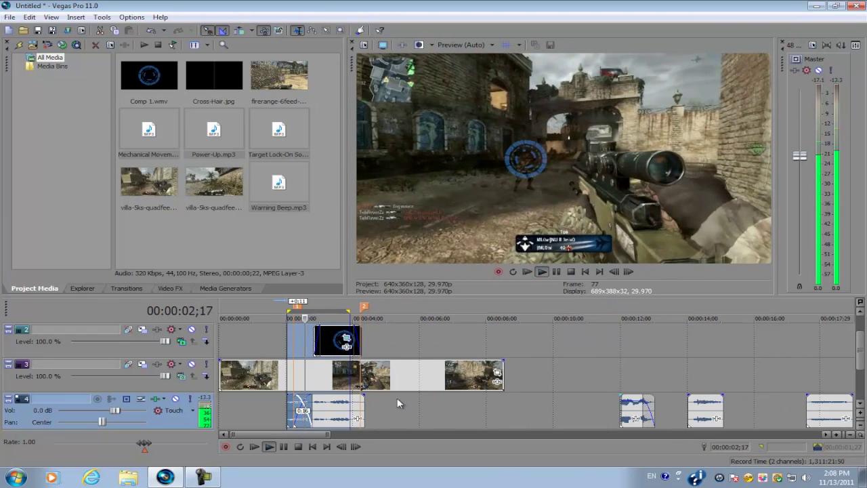
left_click(323, 347)
Insert a new top video track holding Cross-Hair.jpg, shortened to match the circles
scroll(396, 390, "up", 1)
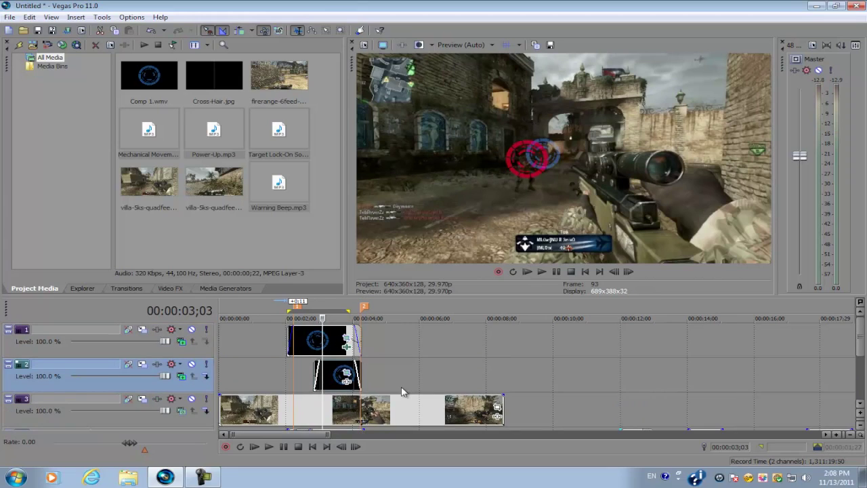
right_click(414, 332)
left_click(447, 356)
left_click(292, 336)
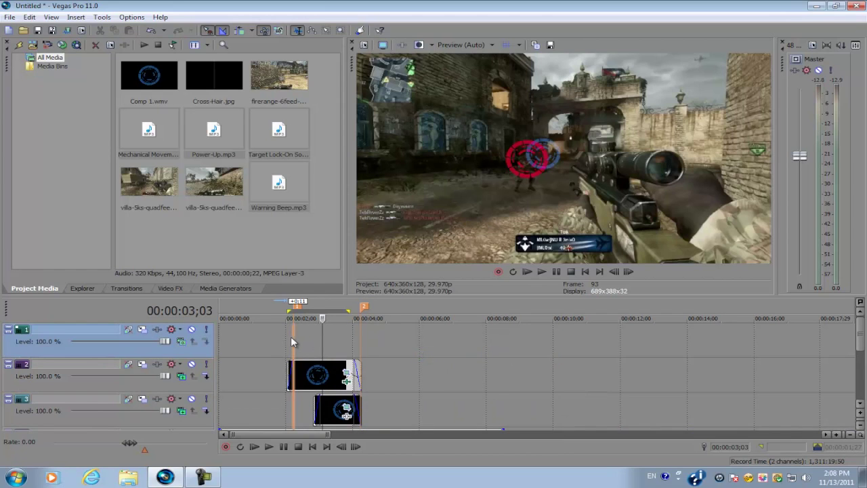
left_click(286, 336)
left_click_drag(213, 75, 306, 330)
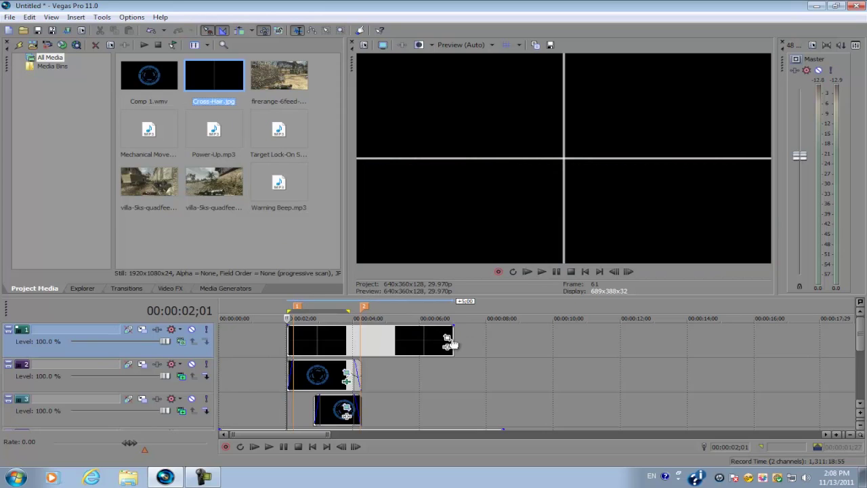
left_click_drag(452, 342, 360, 341)
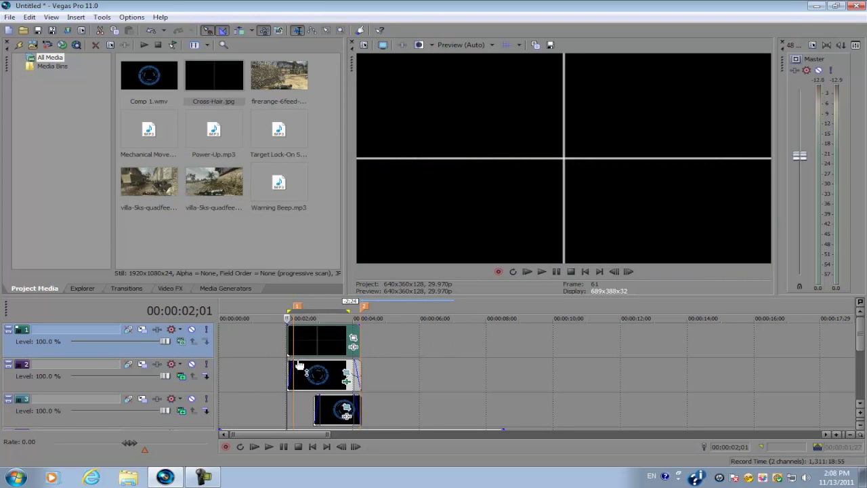
Blend the crosshair track over the footage and move the clip to about 6 seconds
left_click(187, 338)
left_click(203, 202)
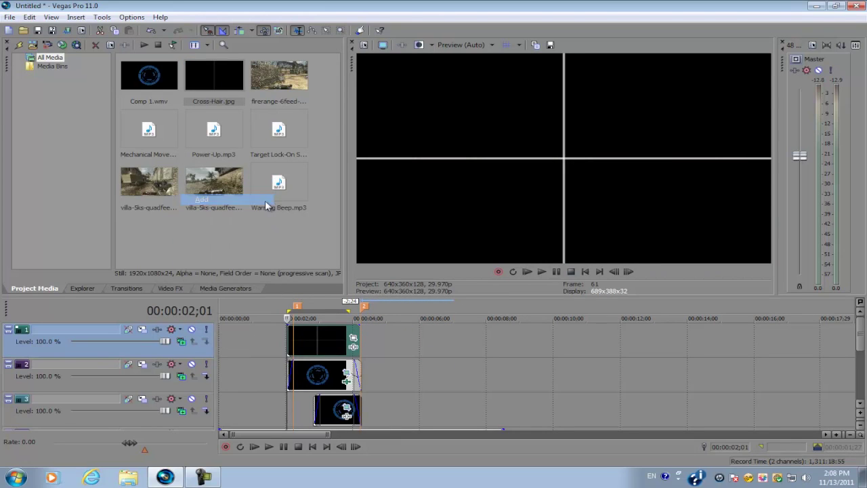
left_click(304, 378)
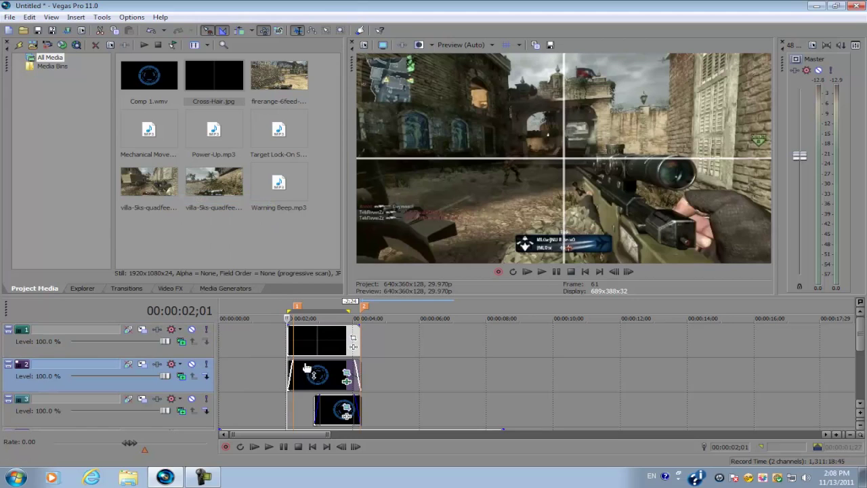
left_click(296, 346)
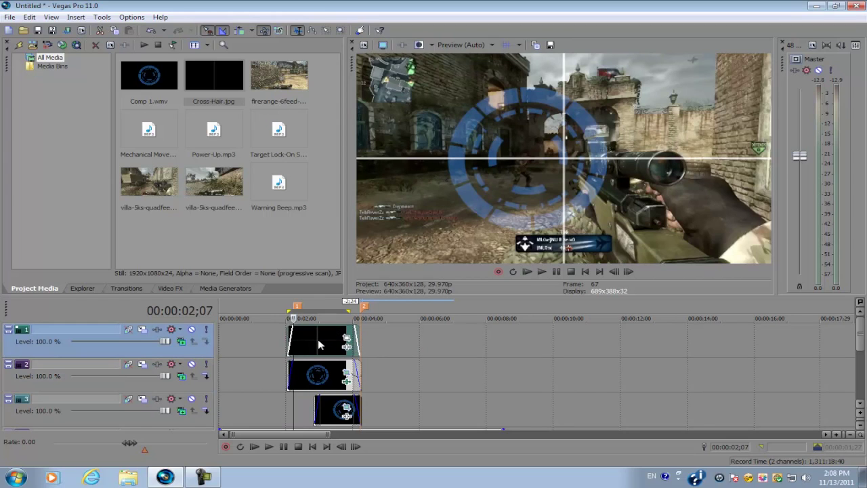
left_click_drag(318, 339, 476, 344)
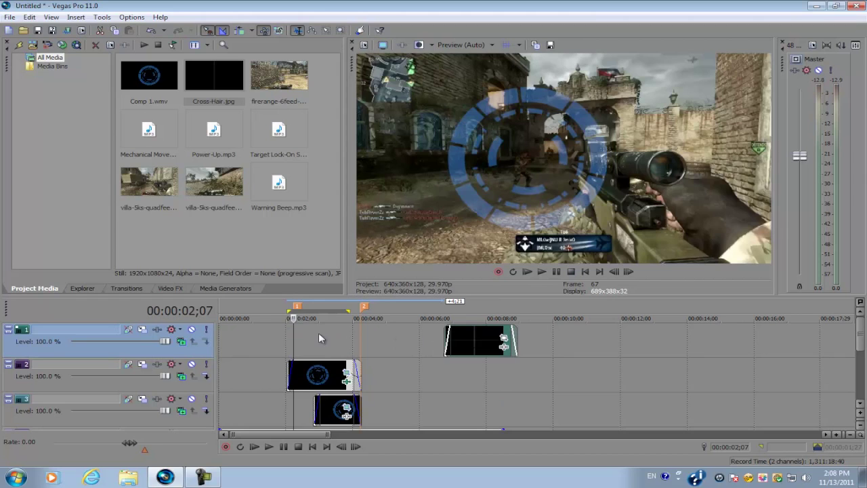
left_click(318, 333)
Launch Chrome and open the channel's Sony Vegas Pro Montage Effects playlist
left_click(17, 477)
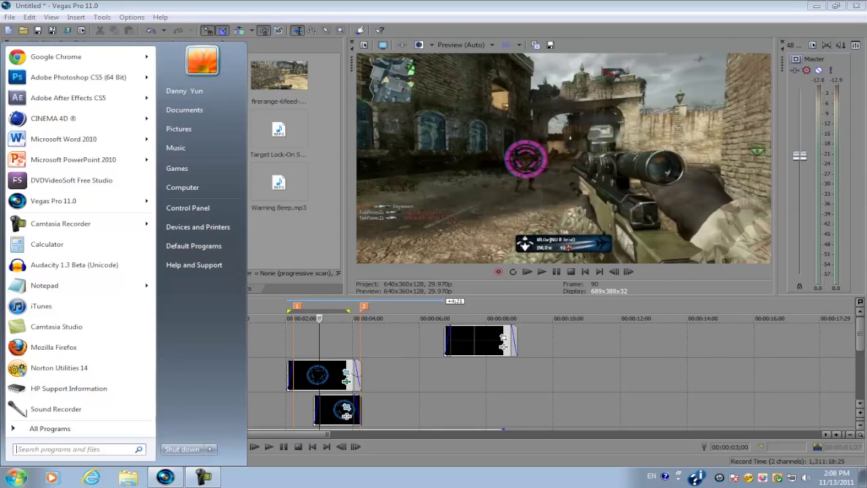
left_click(74, 57)
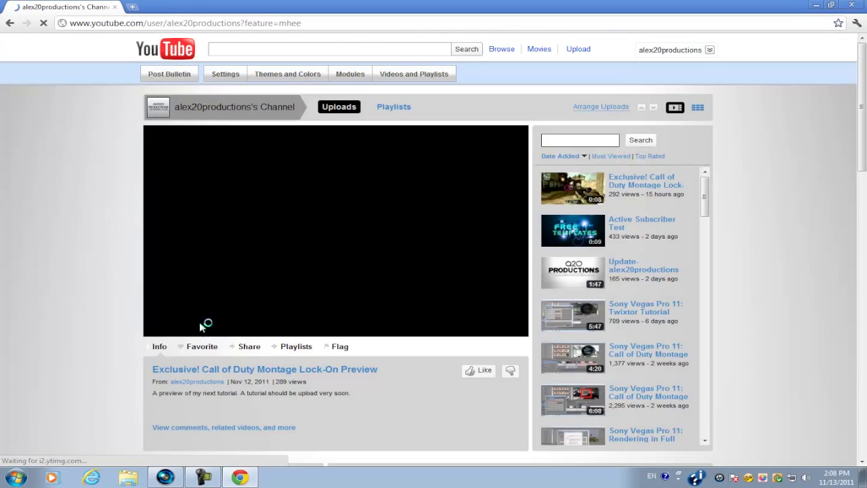
left_click(394, 106)
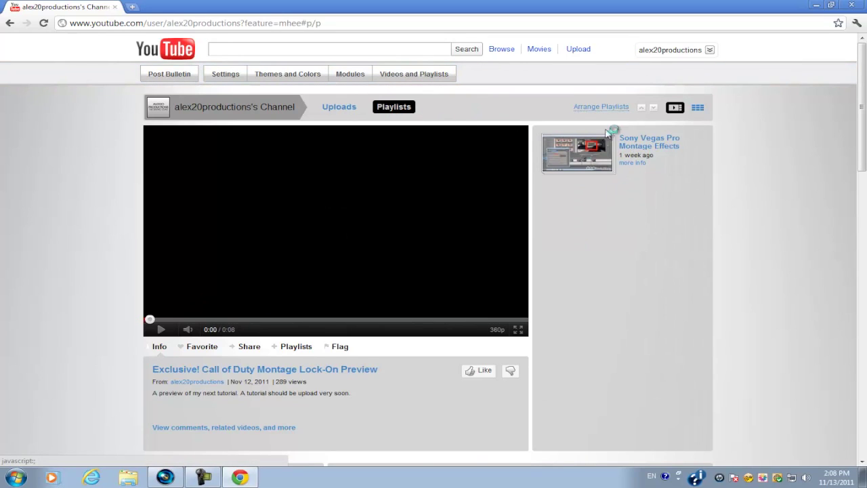
left_click(657, 149)
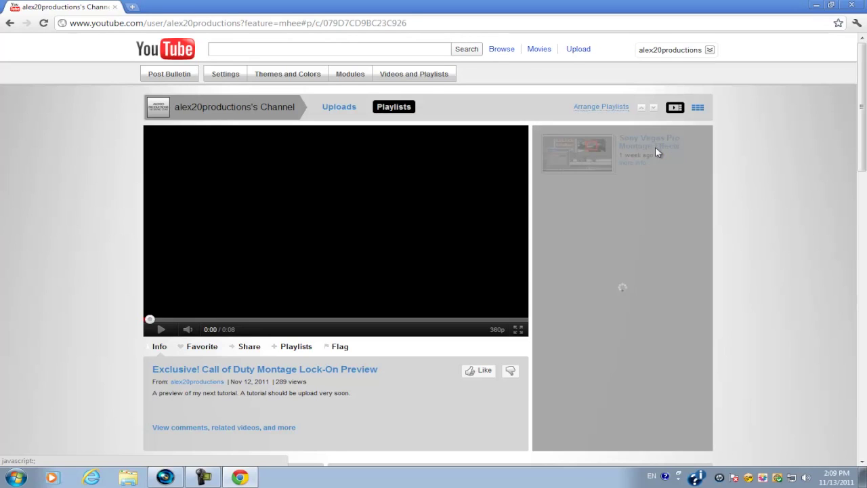
left_click_drag(705, 201, 711, 246)
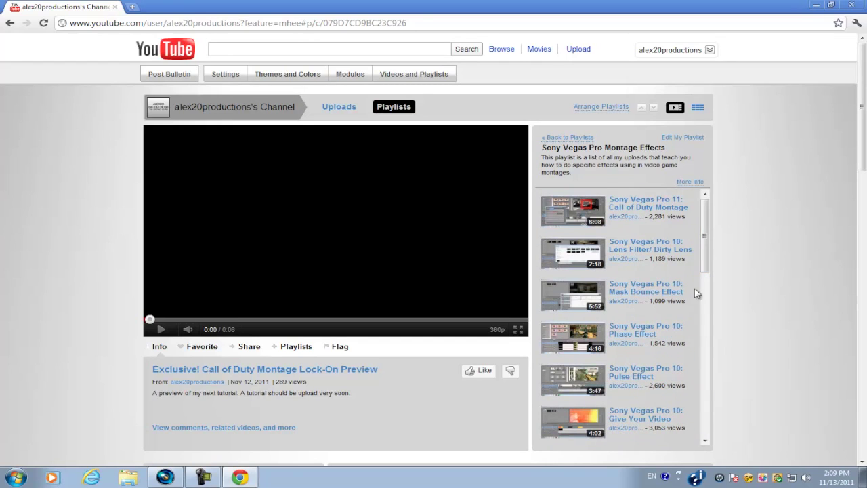
Play the Mask Bounce Effect video, skip to 0:10, and pause it
left_click(641, 293)
left_click(160, 321)
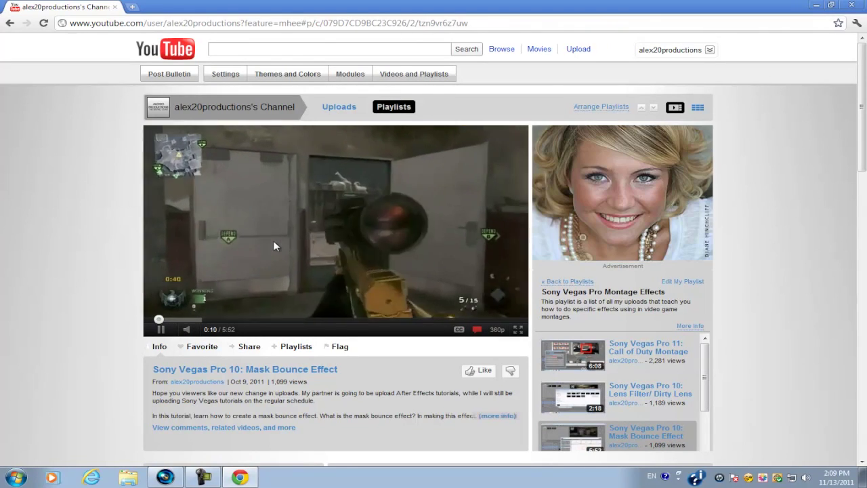
left_click(359, 284)
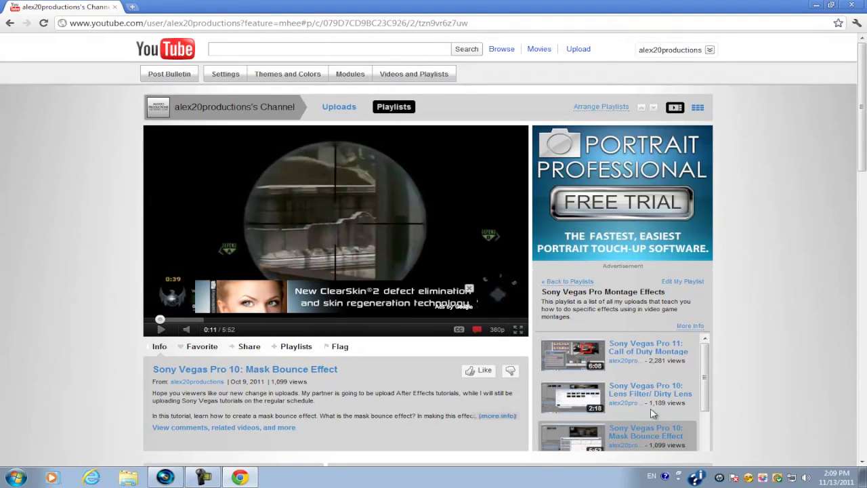
left_click_drag(704, 379, 700, 434)
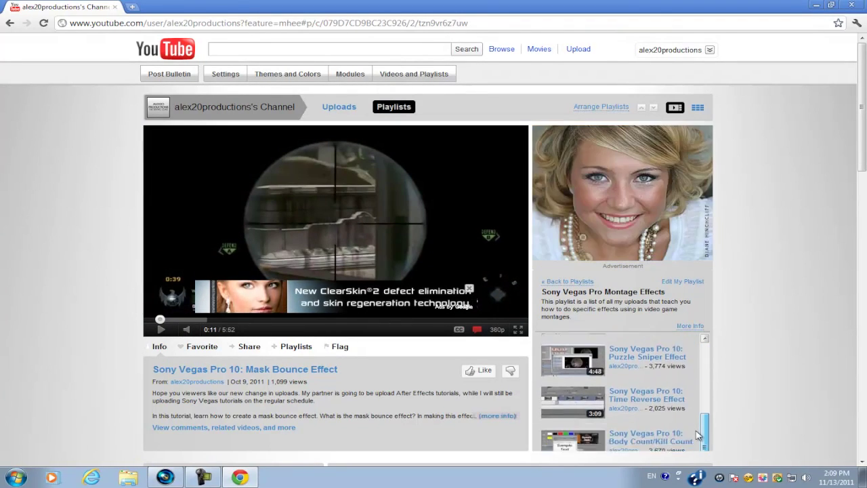
Switch back to Vegas Pro and put the playhead at the crosshair clip's start, 6;22
left_click(173, 479)
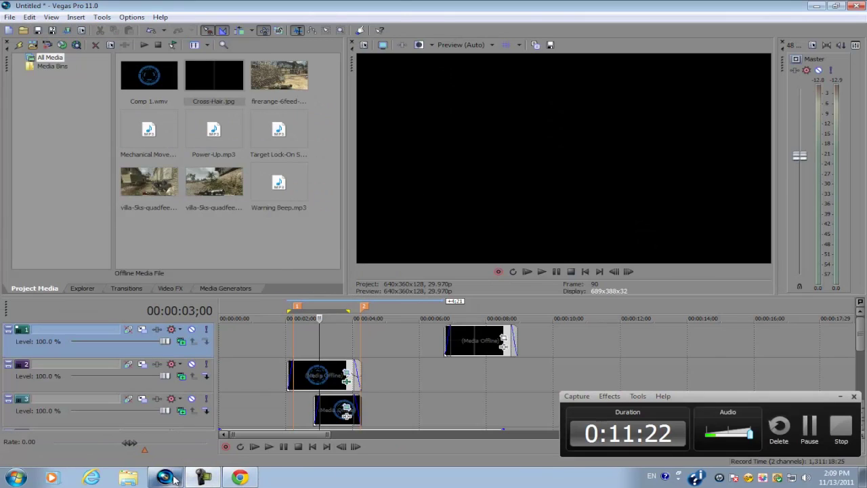
left_click(445, 338)
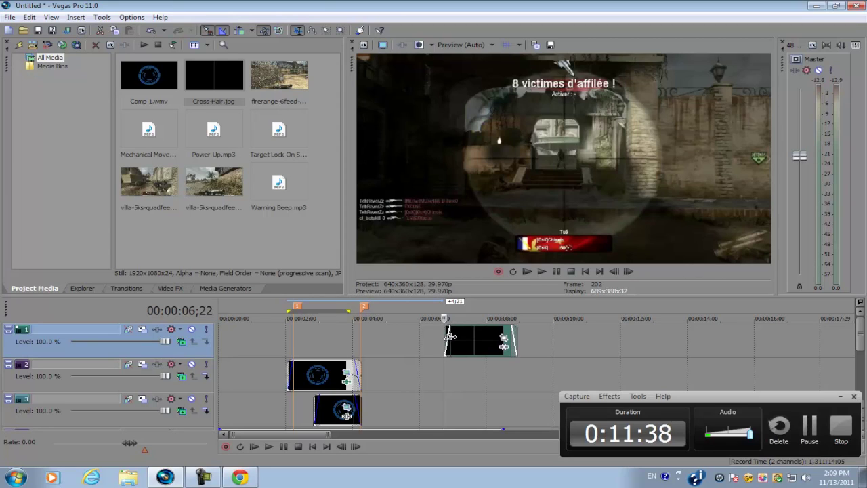
mouse_move(450, 336)
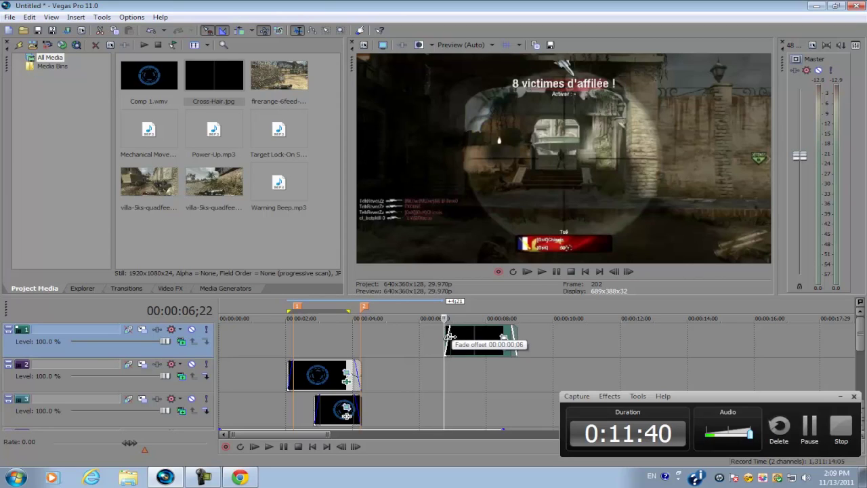